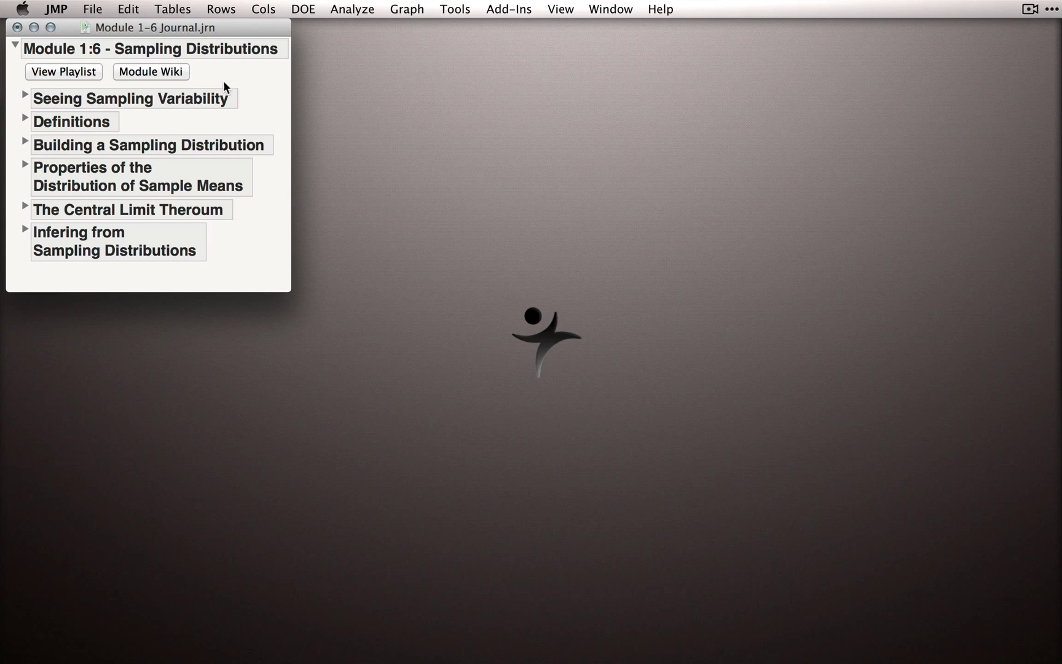
- Expand the Seeing Sampling Variability section of the Module 1-6 JMP journal
left_click(24, 96)
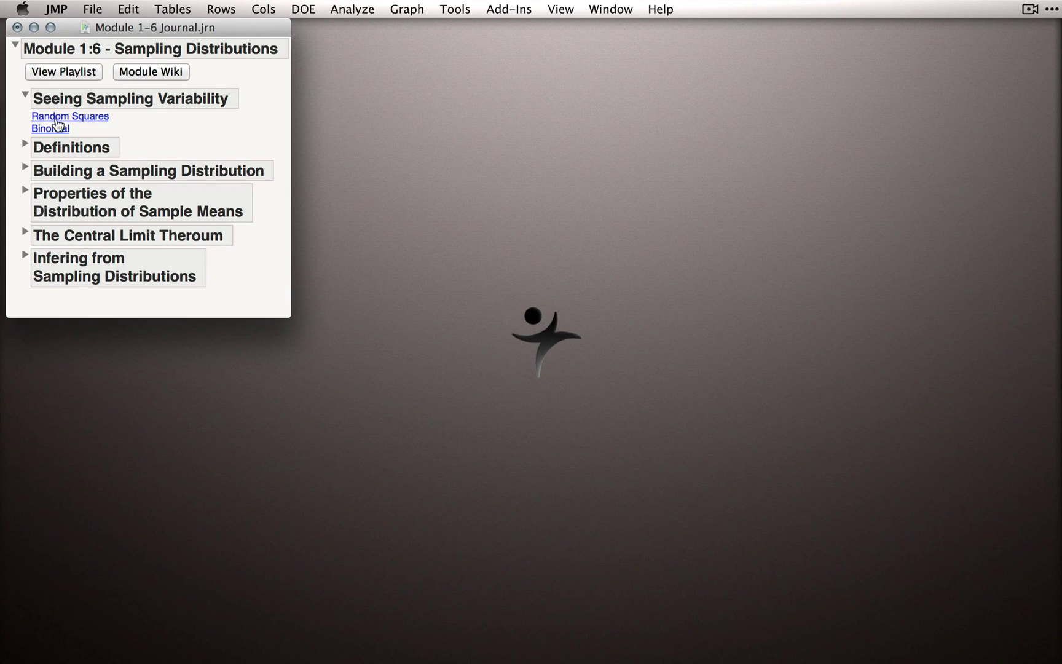
left_click(57, 117)
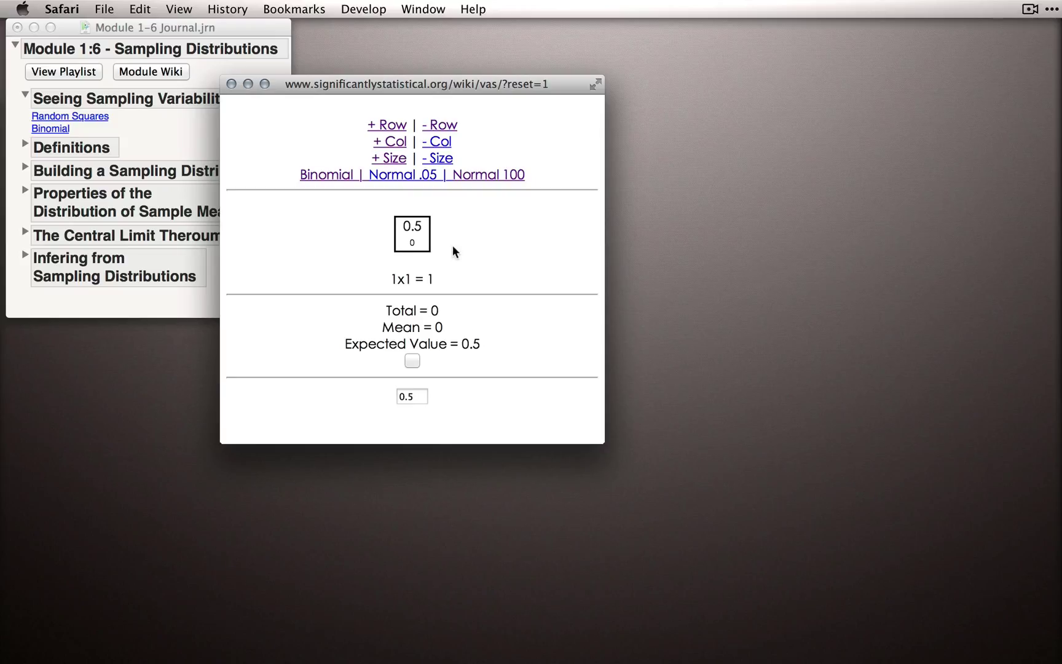
left_click(409, 236)
- Resample the Binomial square eight times, ending with the square, Total and Mean at 0
left_click(414, 362)
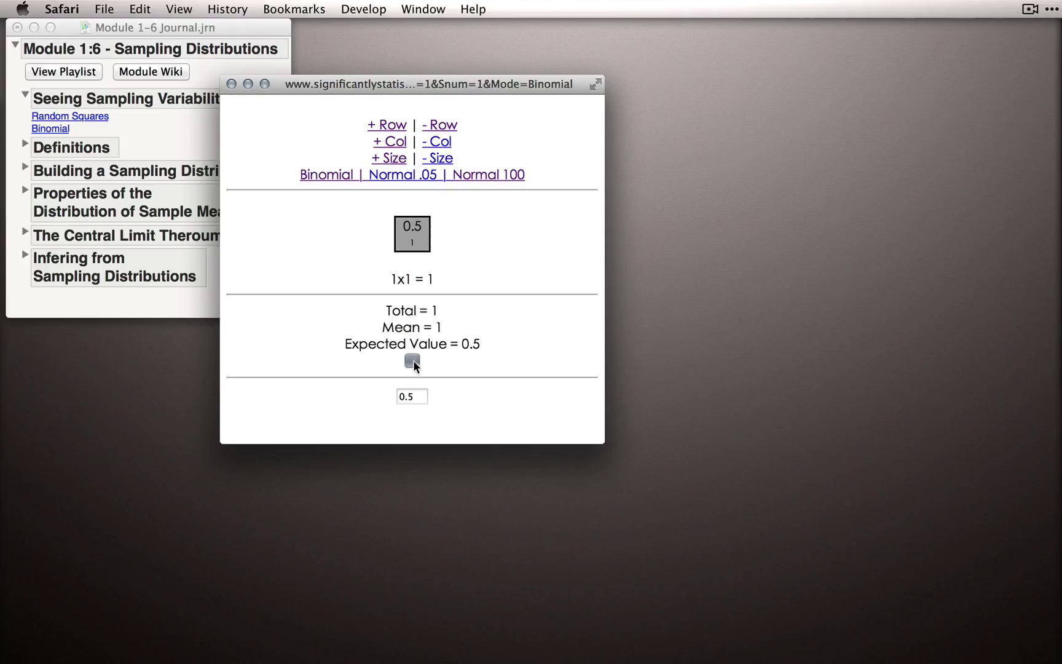
left_click(413, 361)
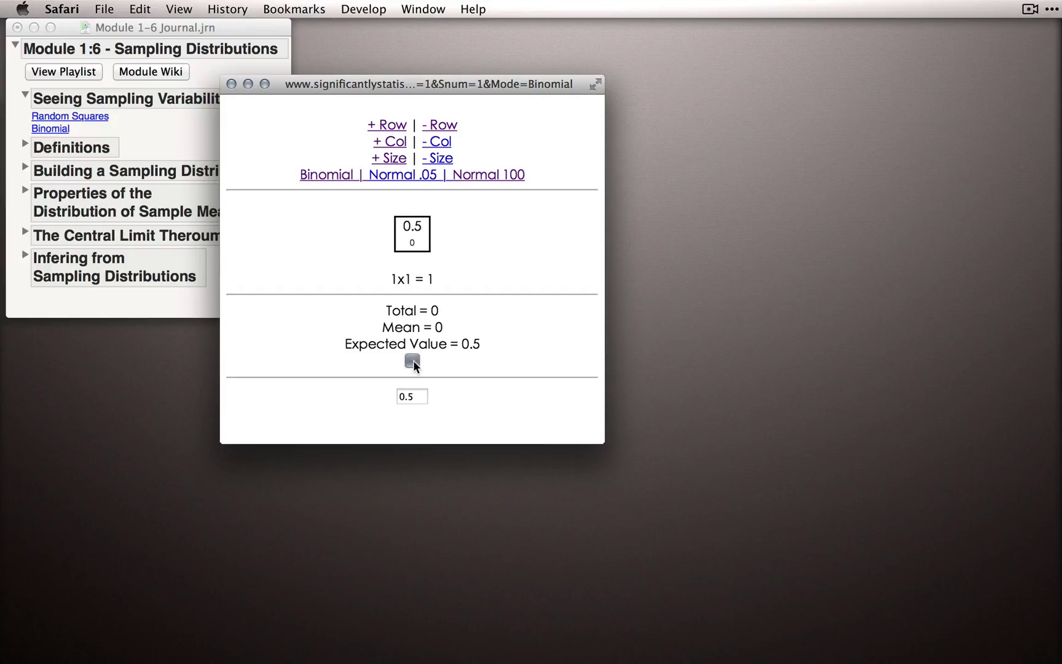
left_click(413, 362)
left_click(413, 361)
left_click(413, 361)
left_click(413, 362)
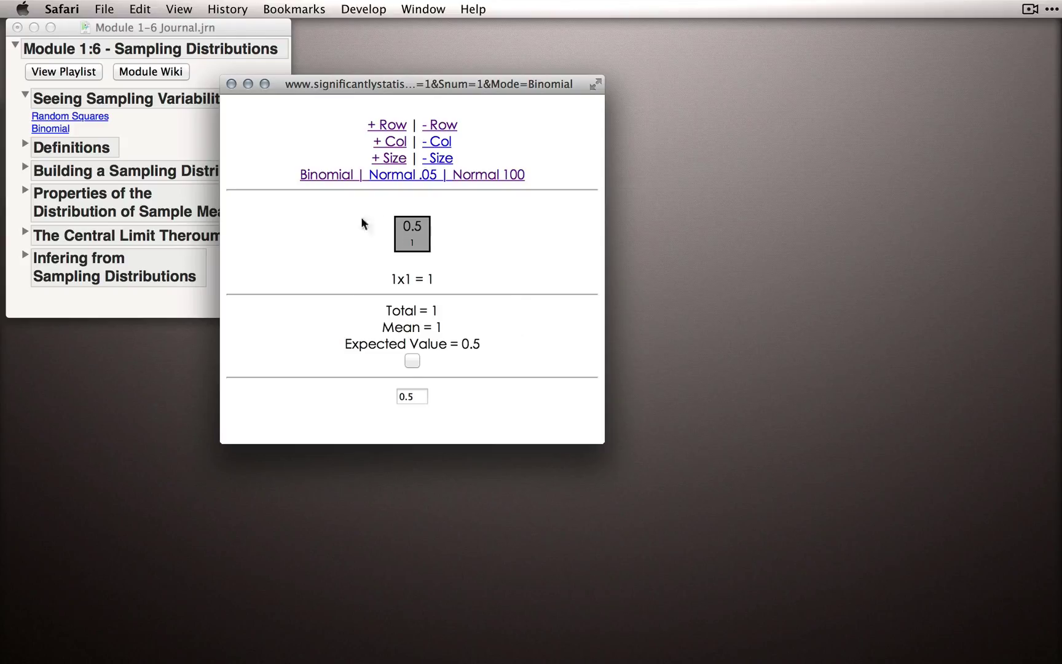
left_click(413, 362)
left_click(412, 362)
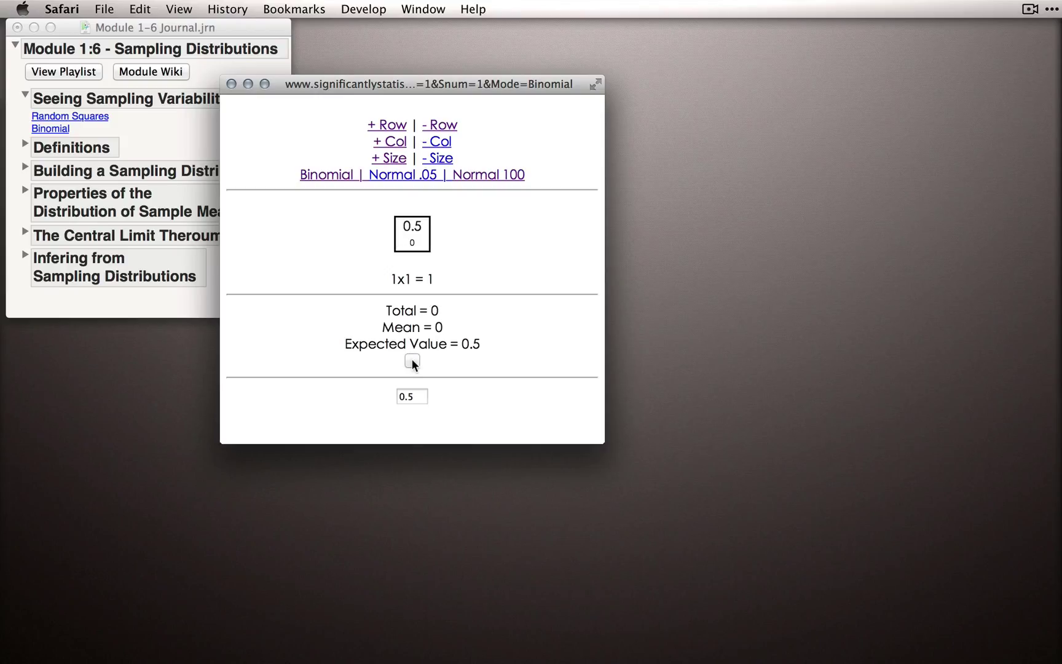
- Resample the Binomial square five more times until it returns to 0
left_click(412, 362)
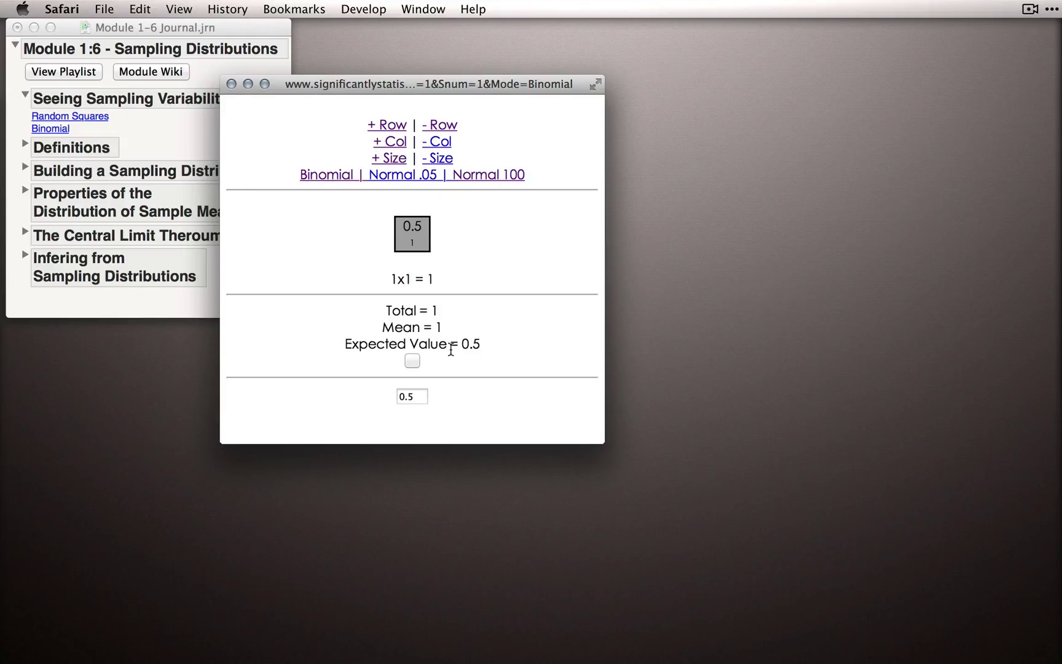
left_click(411, 360)
left_click(412, 360)
left_click(412, 361)
left_click(412, 362)
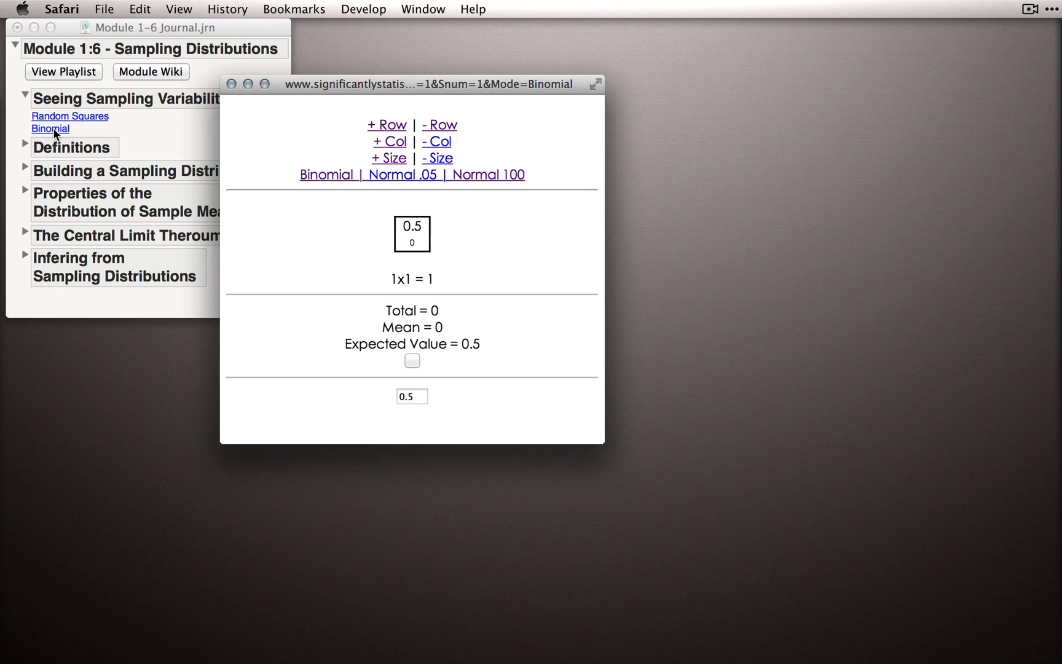
- Open the binomial data table from the journal and resize and reposition its window
left_click(52, 128)
left_click_drag(233, 155, 501, 238)
left_click_drag(953, 570, 850, 475)
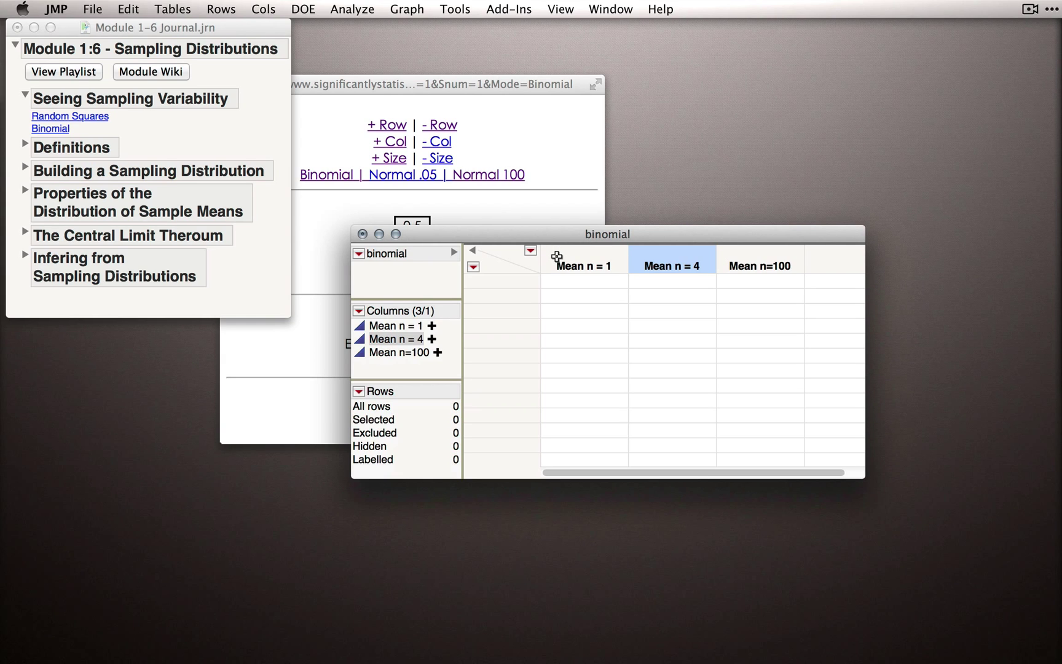
left_click_drag(557, 239, 560, 328)
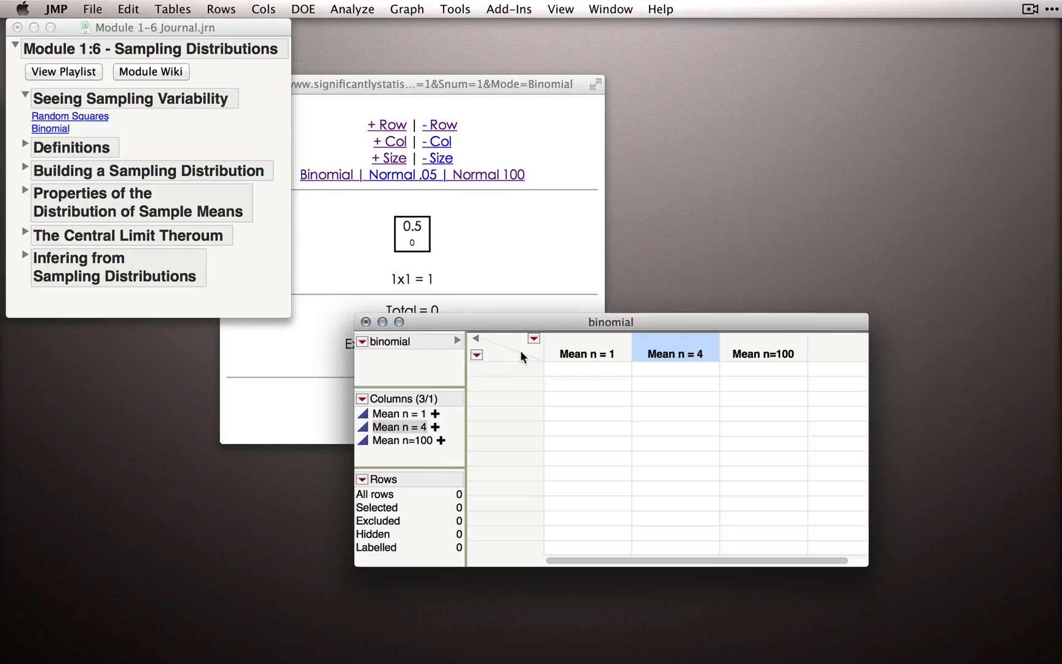
- Open the Formula Editor for the Mean n = 1 column and move it right
right_click(580, 353)
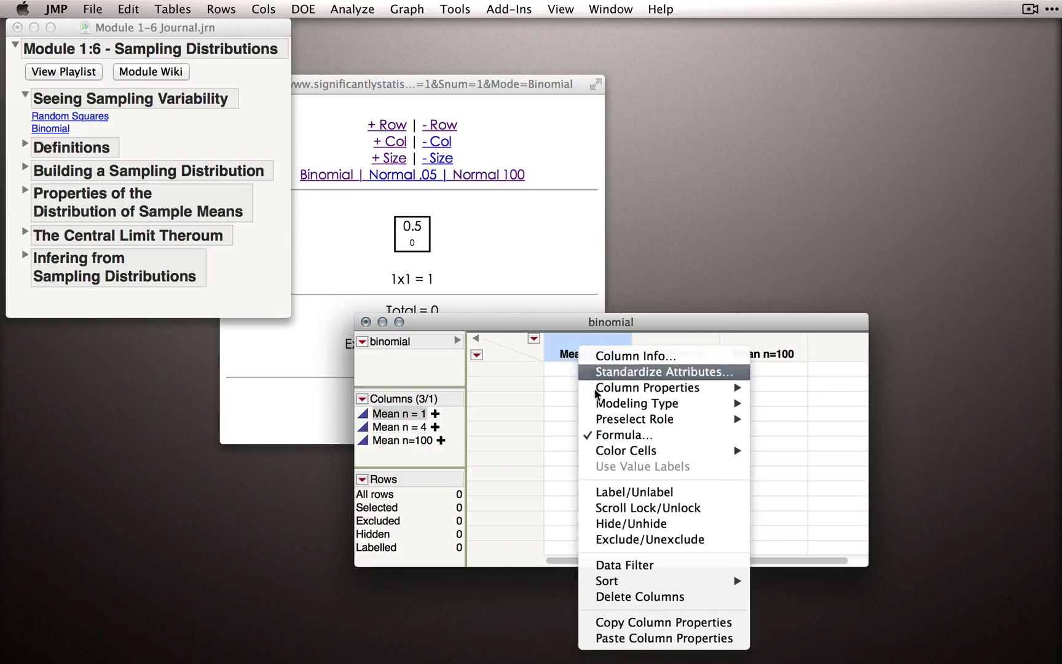
left_click(611, 434)
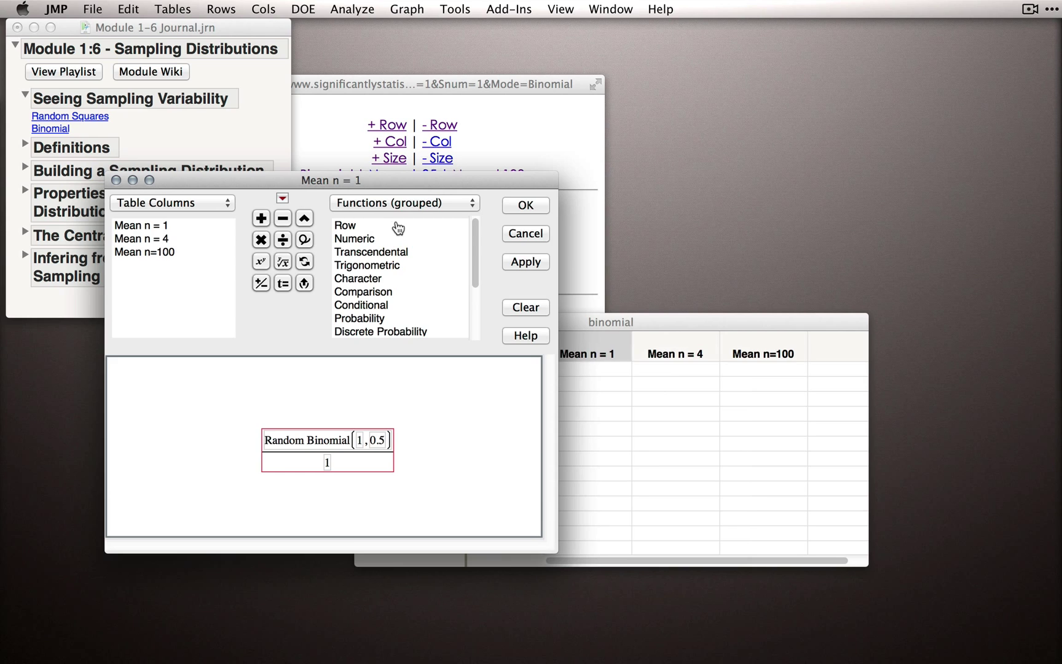
left_click_drag(349, 176, 569, 164)
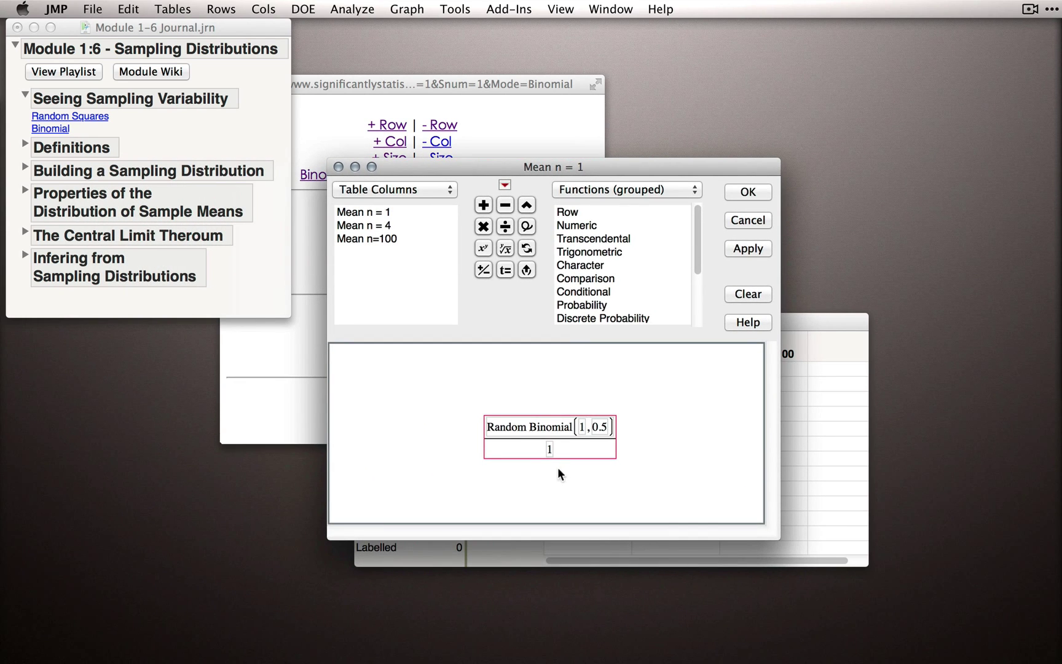
mouse_move(513, 431)
- Clear the Mean n = 1 formula and enter Random Binomial with n = 1 and p = 0.5
left_click(743, 296)
scroll(596, 283, "down", 5)
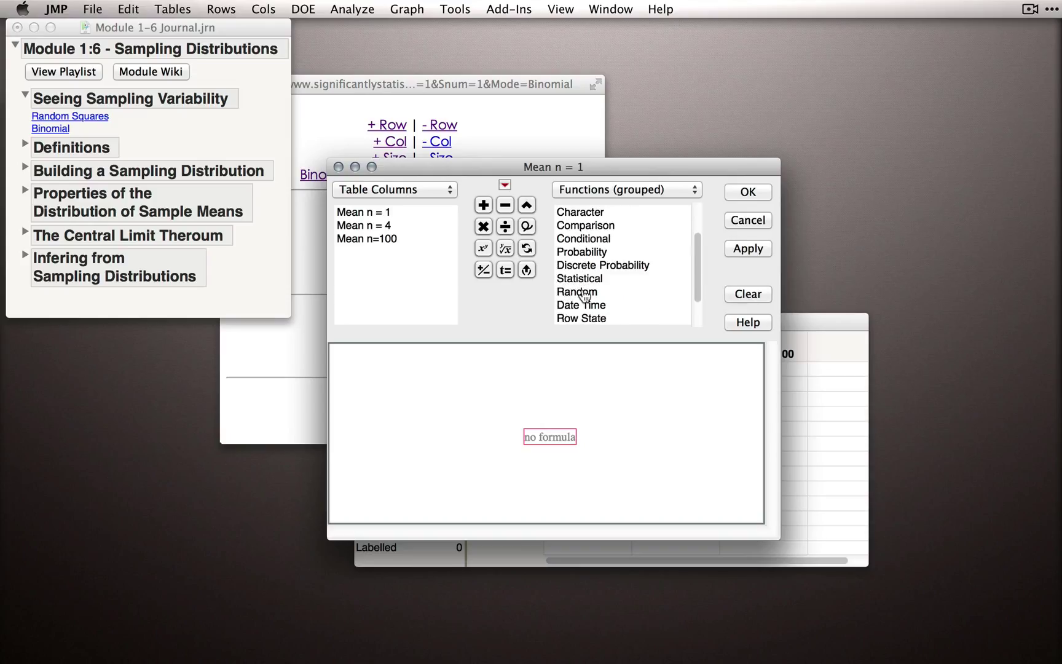
left_click(584, 292)
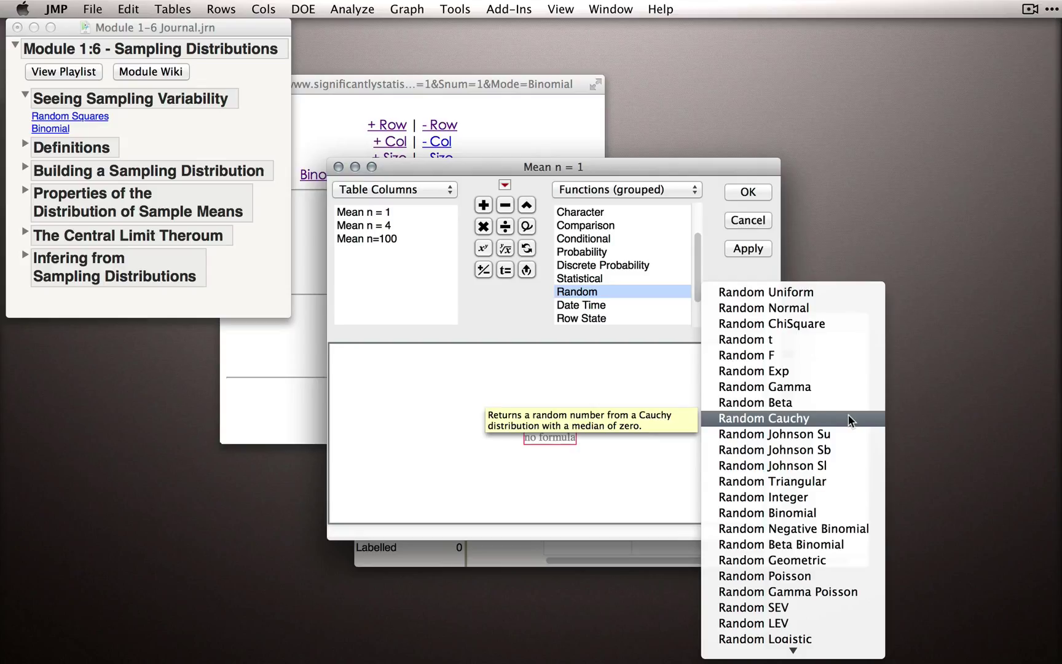
left_click(817, 512)
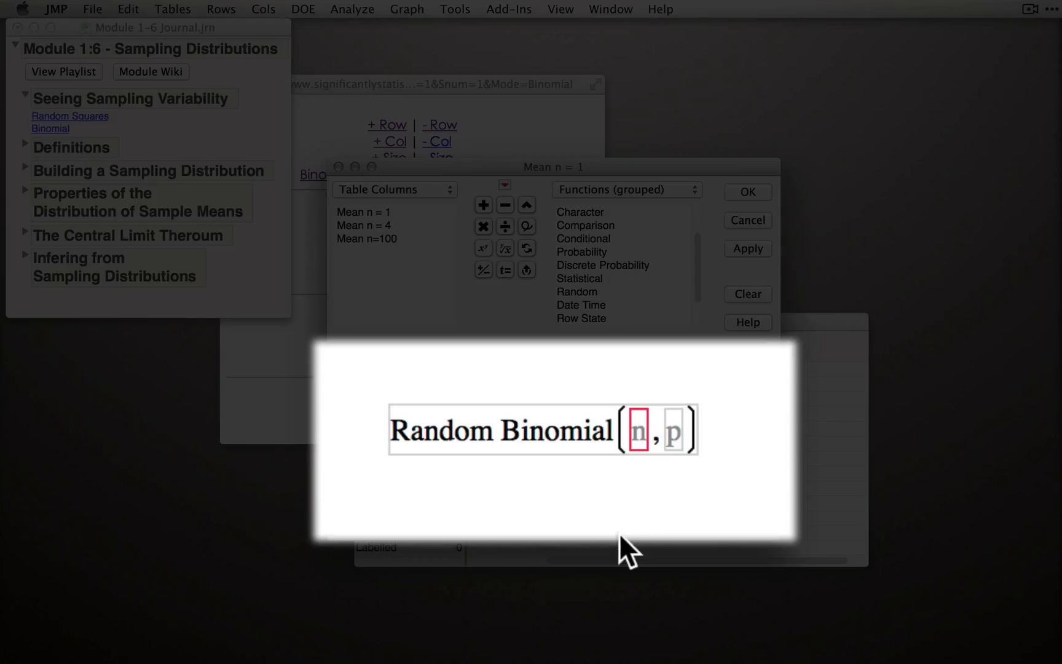
type("1")
key("Return")
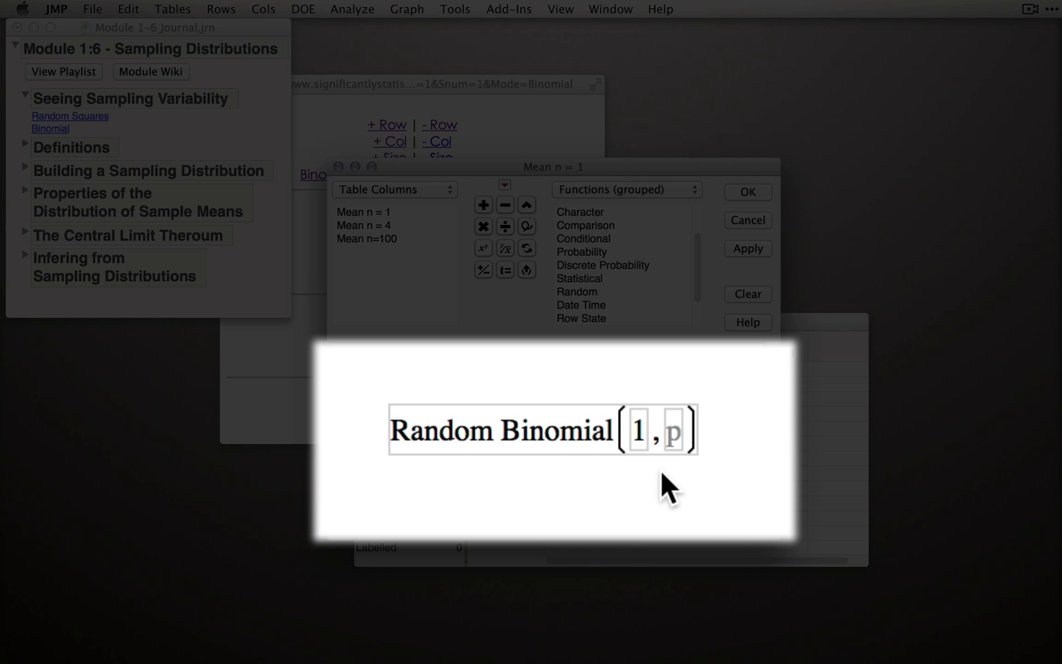
double_click(673, 432)
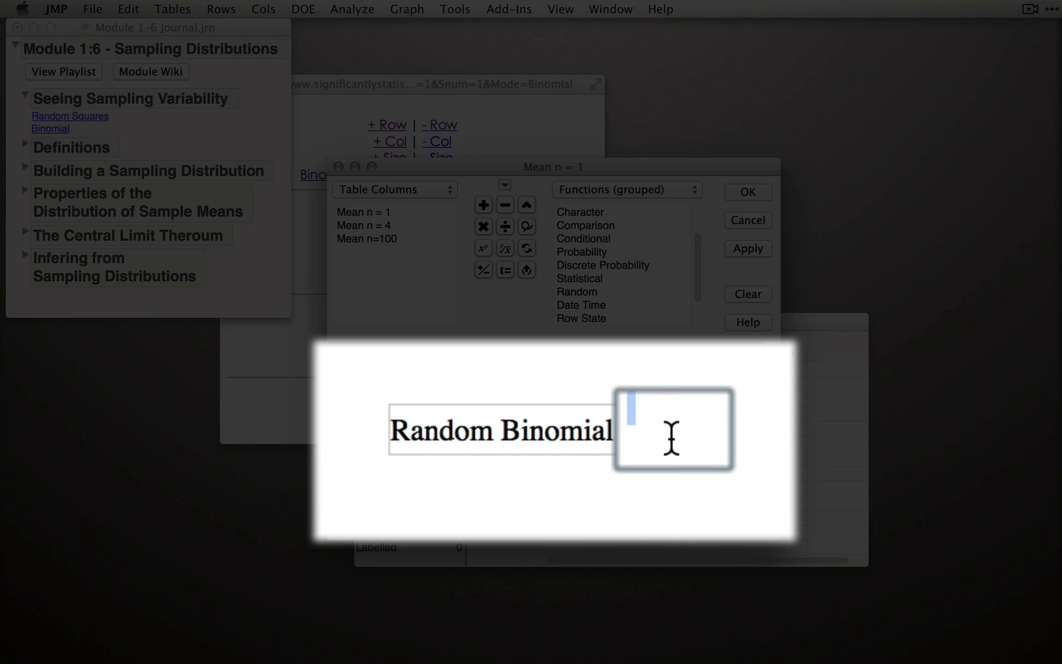
type(".5")
key("Return")
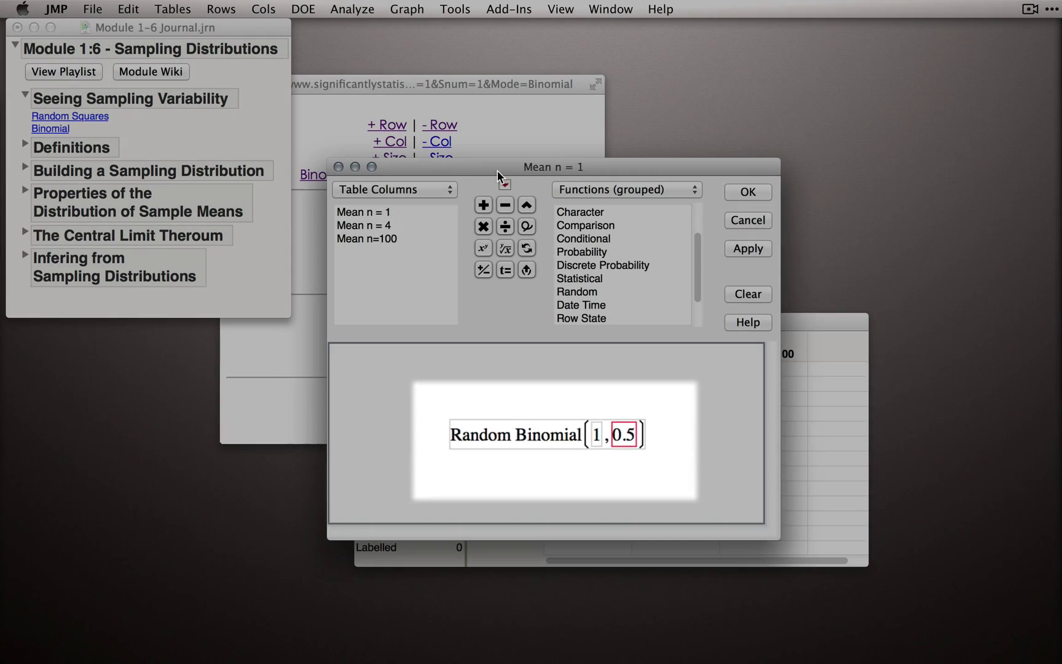
left_click_drag(499, 168, 728, 161)
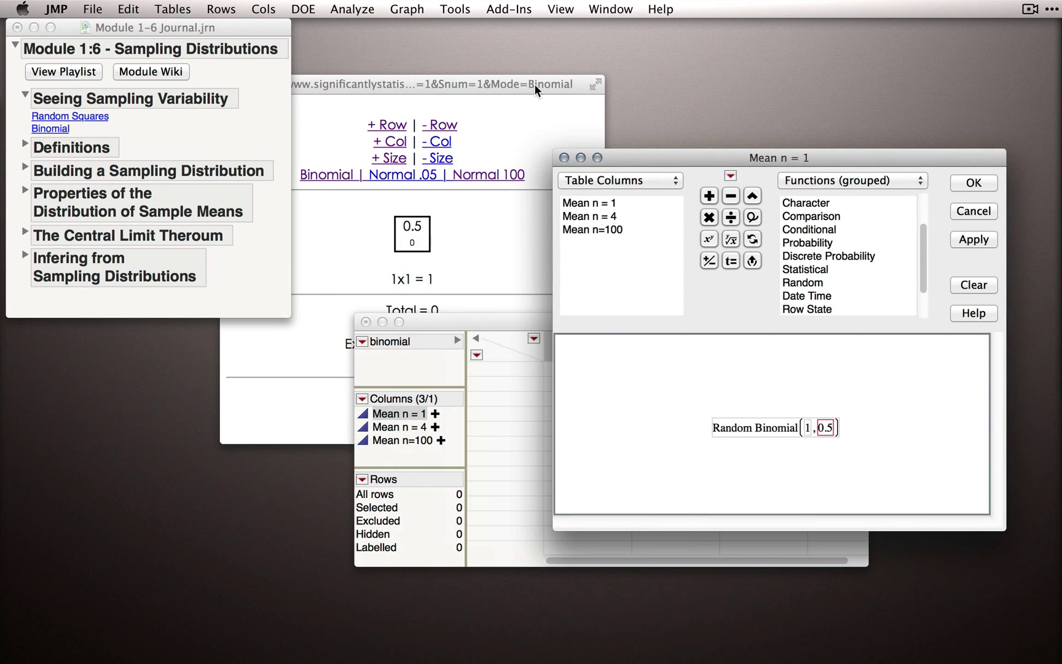
- Divide Random Binomial(1, 0.5) by 1 and apply the formula to Mean n = 1
left_click_drag(535, 83, 405, 163)
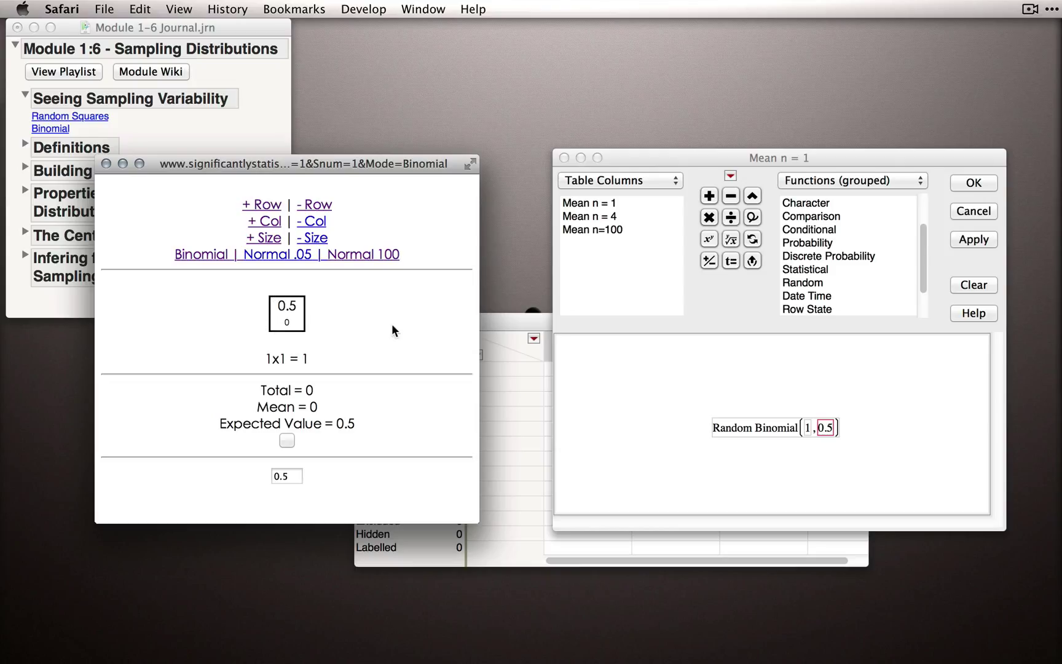
left_click(749, 422)
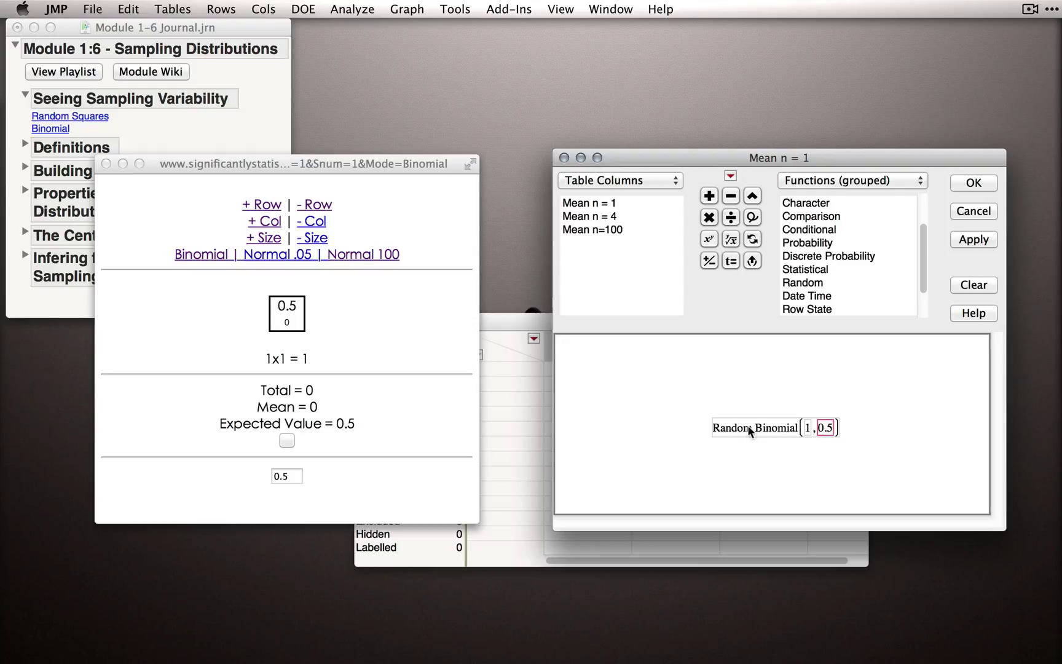
left_click(747, 425)
key("slash")
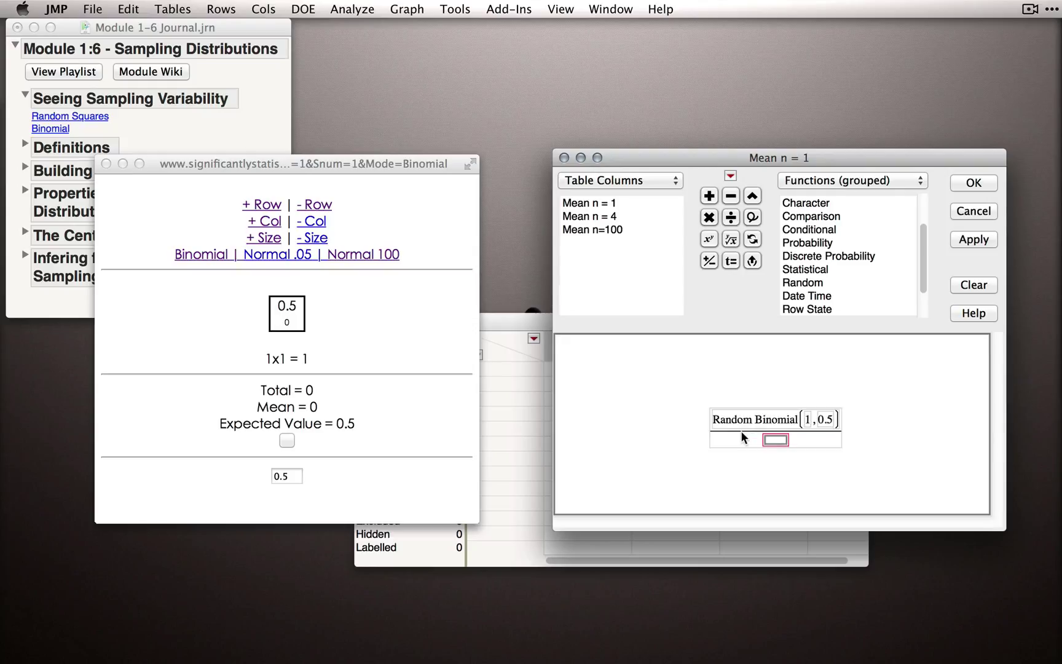
type("1")
left_click(636, 430)
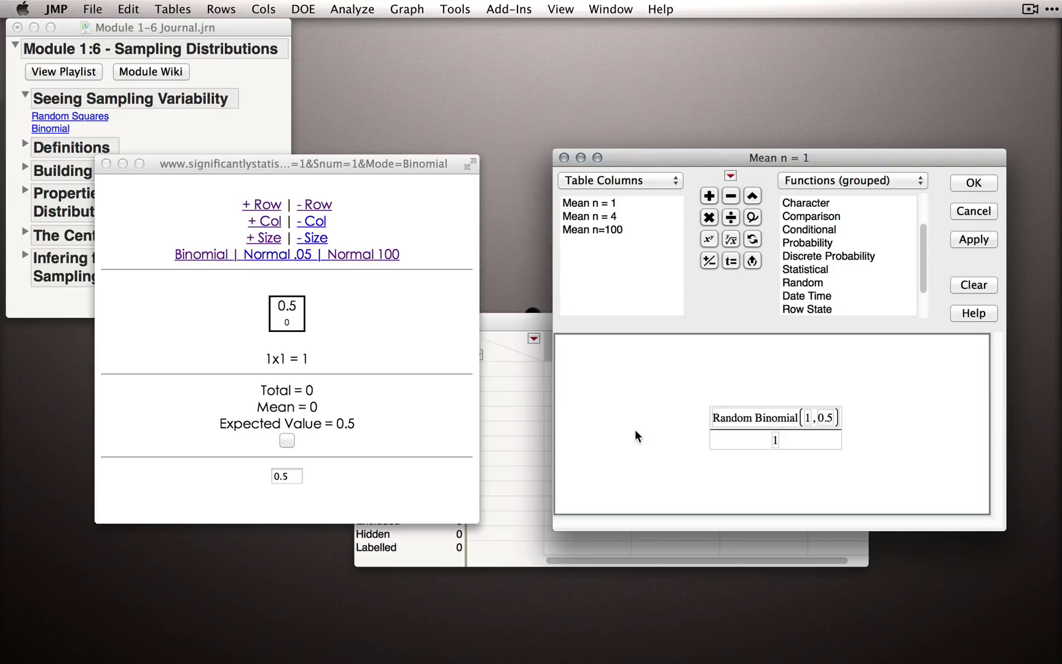
mouse_move(763, 418)
left_click(974, 183)
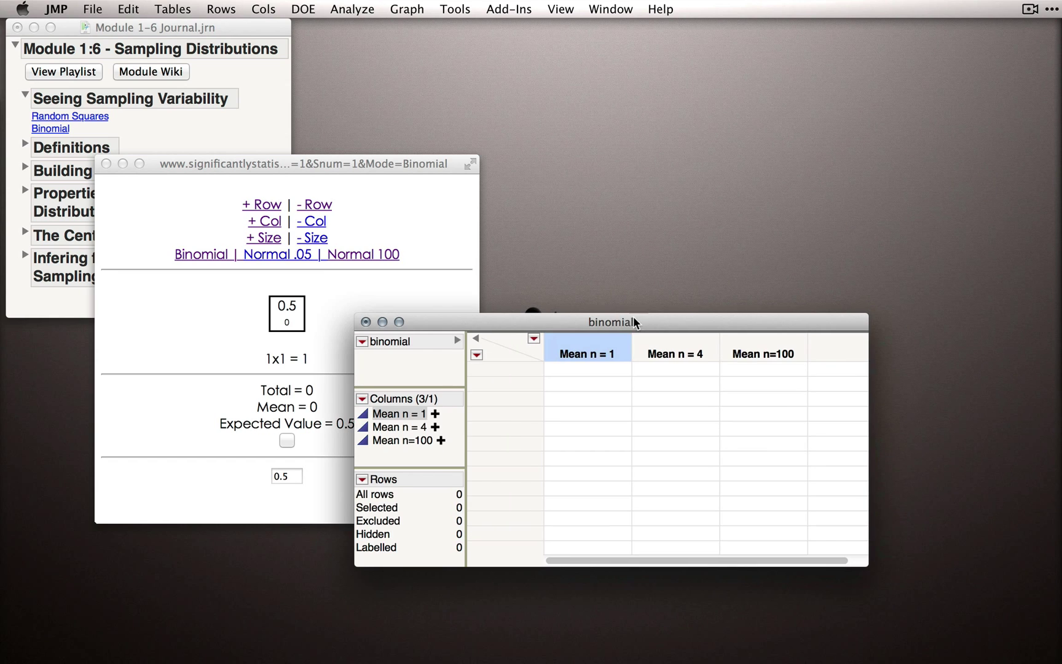
left_click_drag(633, 317, 757, 162)
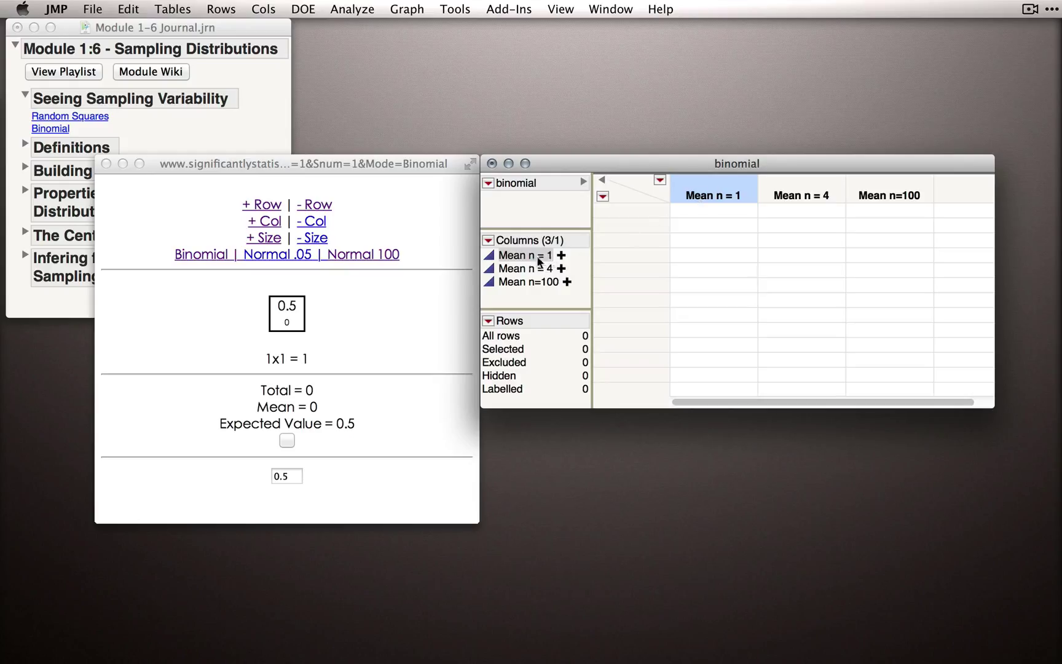
- Hide the Mean n = 4 and Mean n=100 columns, leaving only Mean n = 1 visible
left_click(527, 269)
left_click(532, 282)
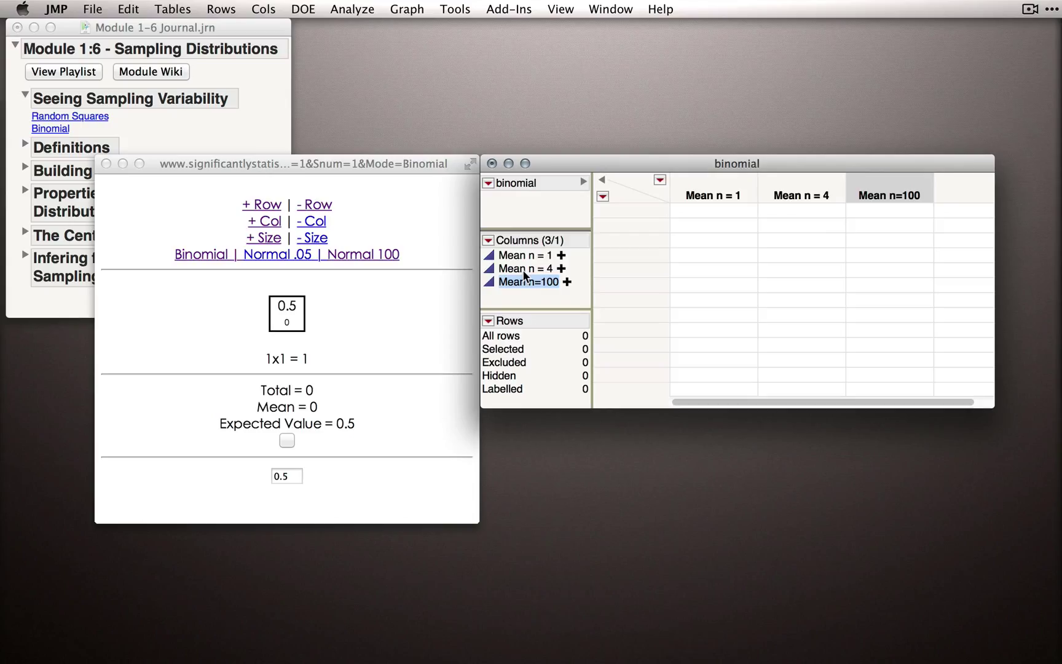
left_click(522, 269, "shift")
right_click(522, 269)
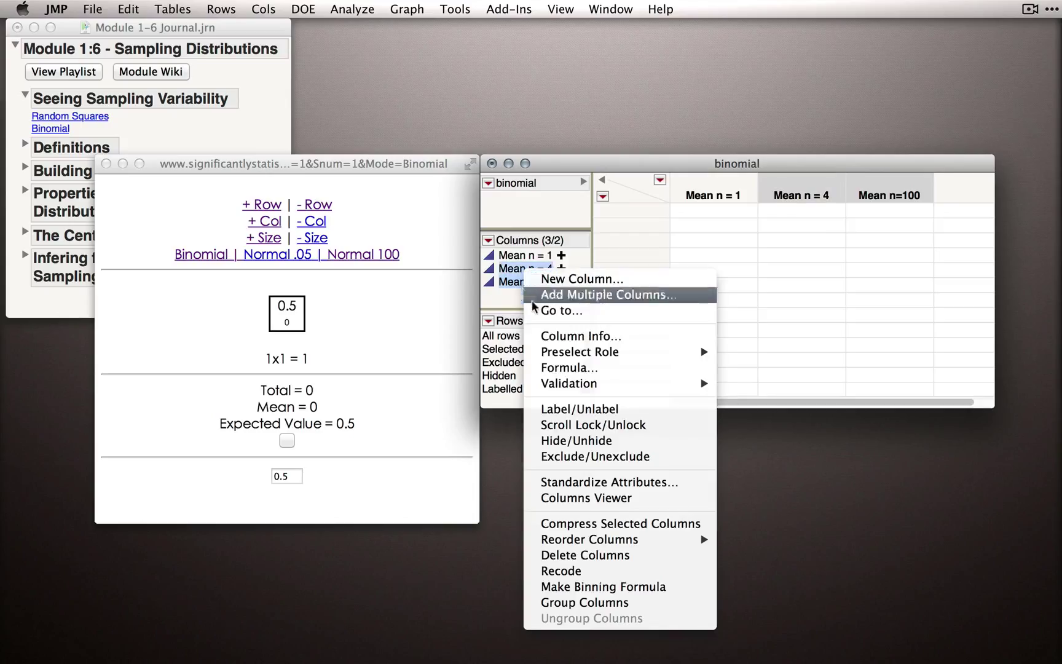
left_click(568, 441)
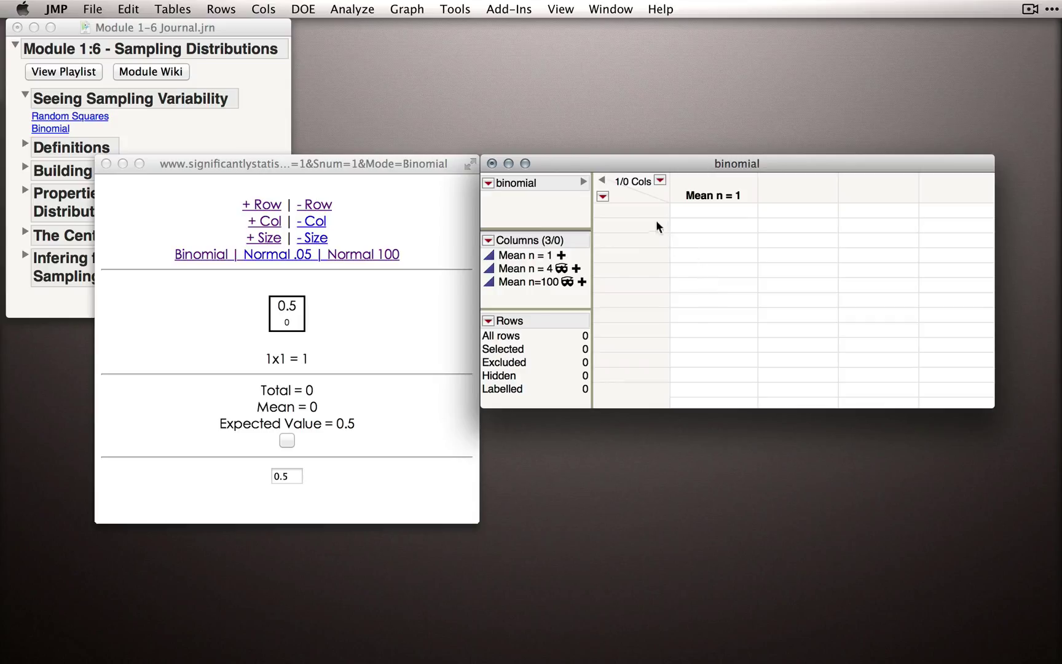
- Add the first three coin-flip rows to Mean n = 1, checking flips in the Safari simulator
double_click(625, 210)
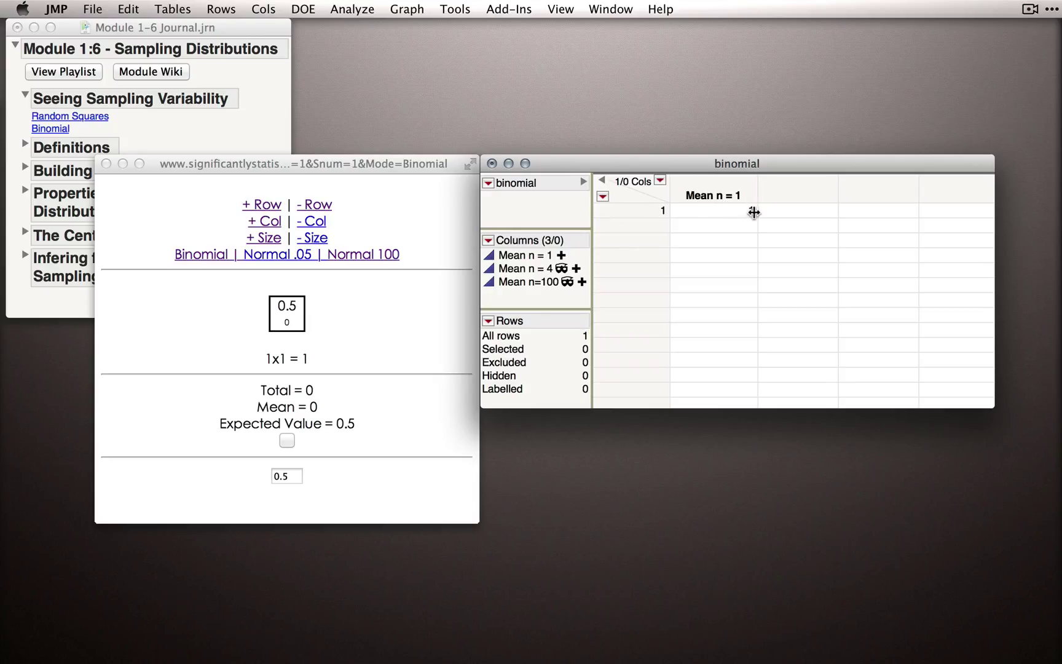
left_click(409, 328)
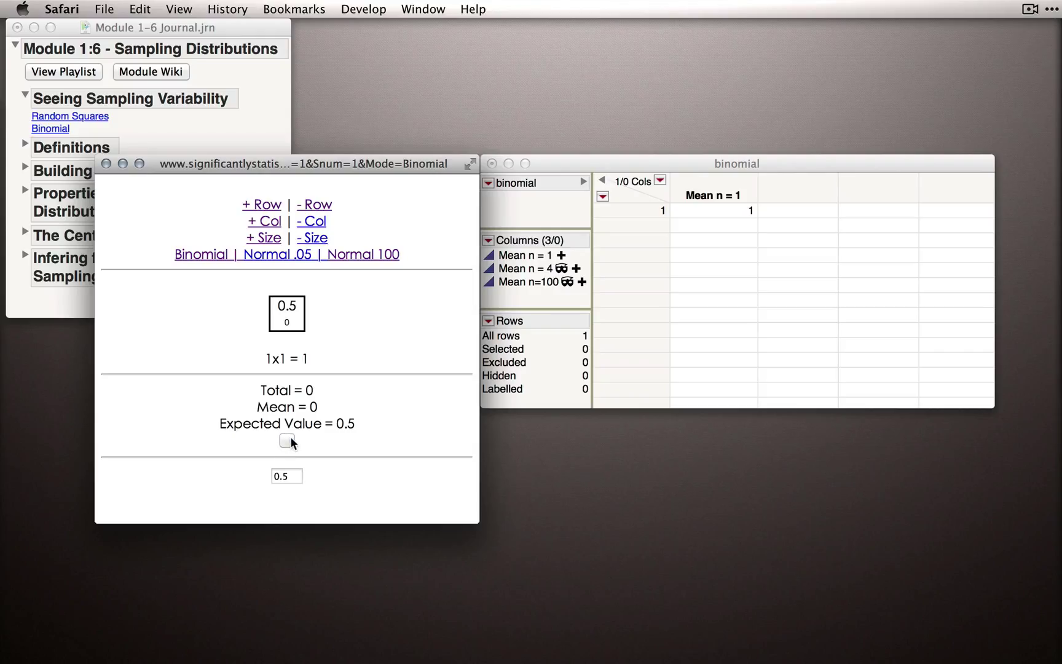
left_click(663, 227)
double_click(661, 225)
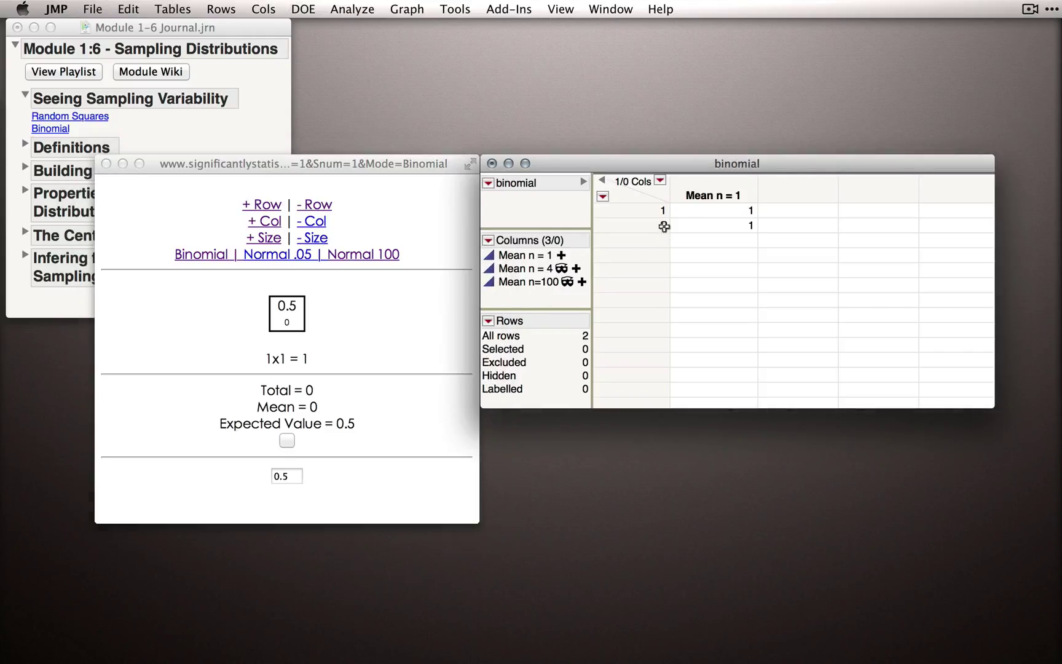
left_click(376, 373)
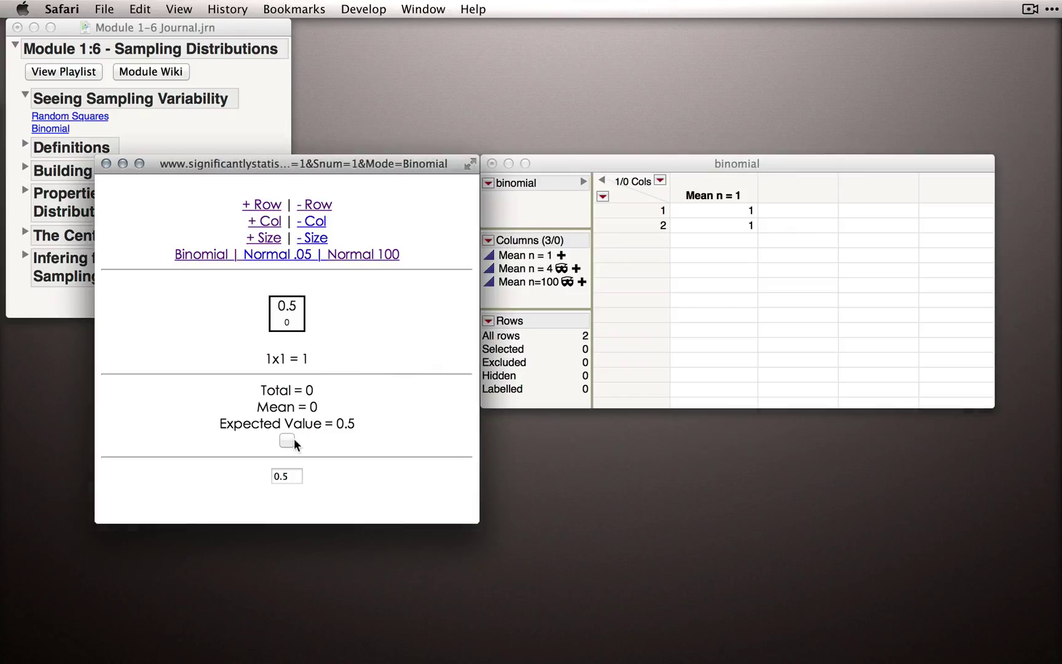
left_click(649, 234)
double_click(650, 234)
- Add rows 4 through 10 of random 0/1 flip results to Mean n = 1
double_click(653, 255)
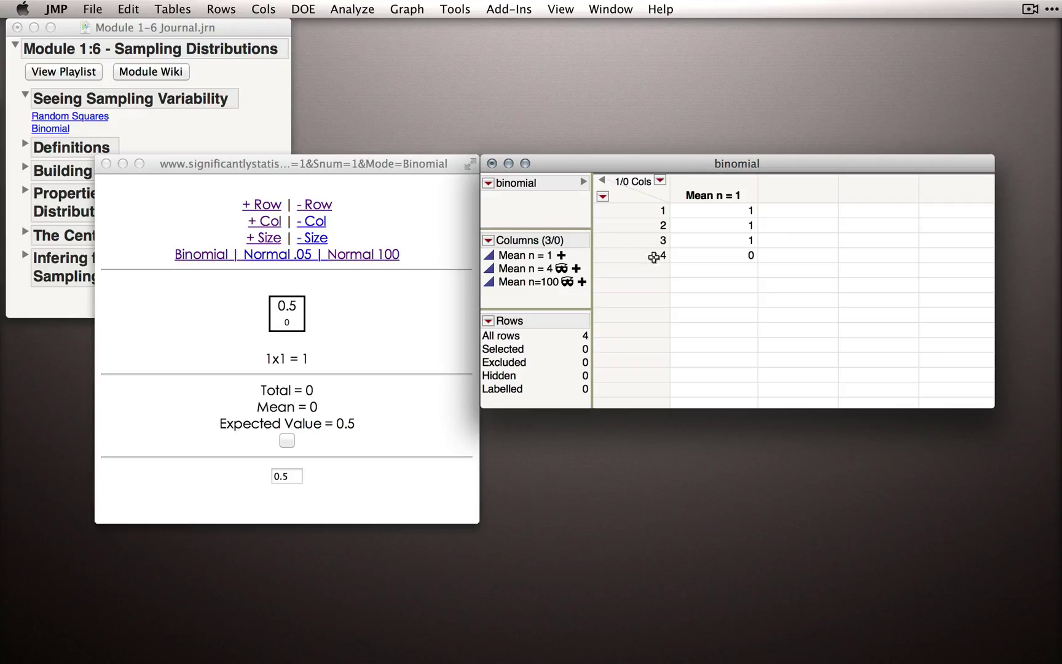
double_click(650, 269)
double_click(652, 284)
double_click(650, 301)
double_click(649, 316)
double_click(649, 332)
double_click(647, 344)
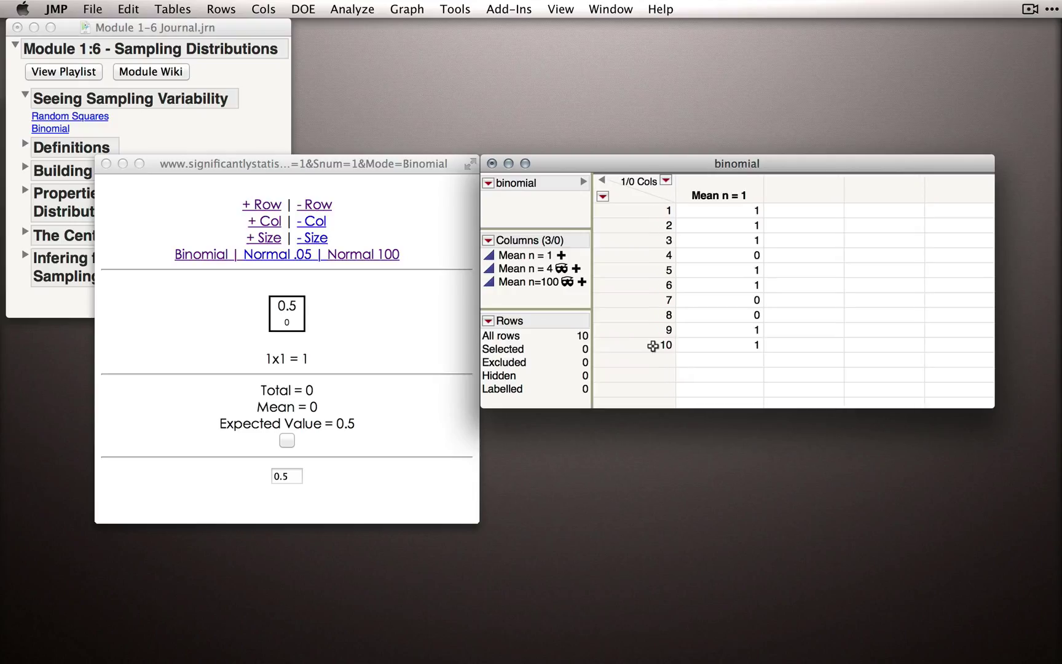
- Delete the ten hand-entered flip rows from the binomial table
left_click_drag(653, 346, 654, 215)
right_click(638, 228)
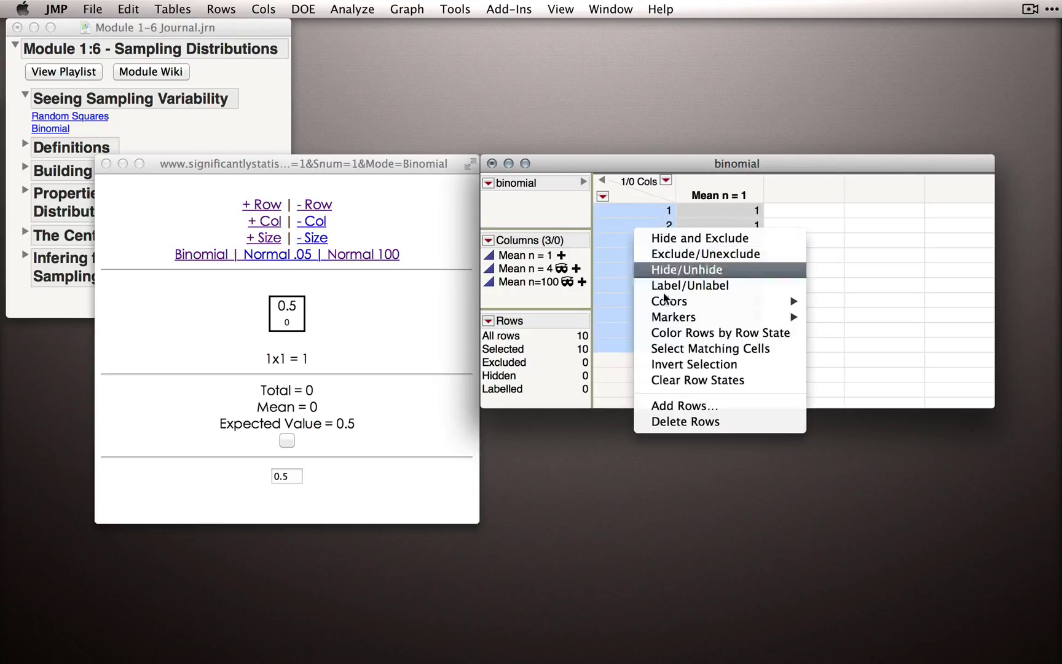
left_click(684, 421)
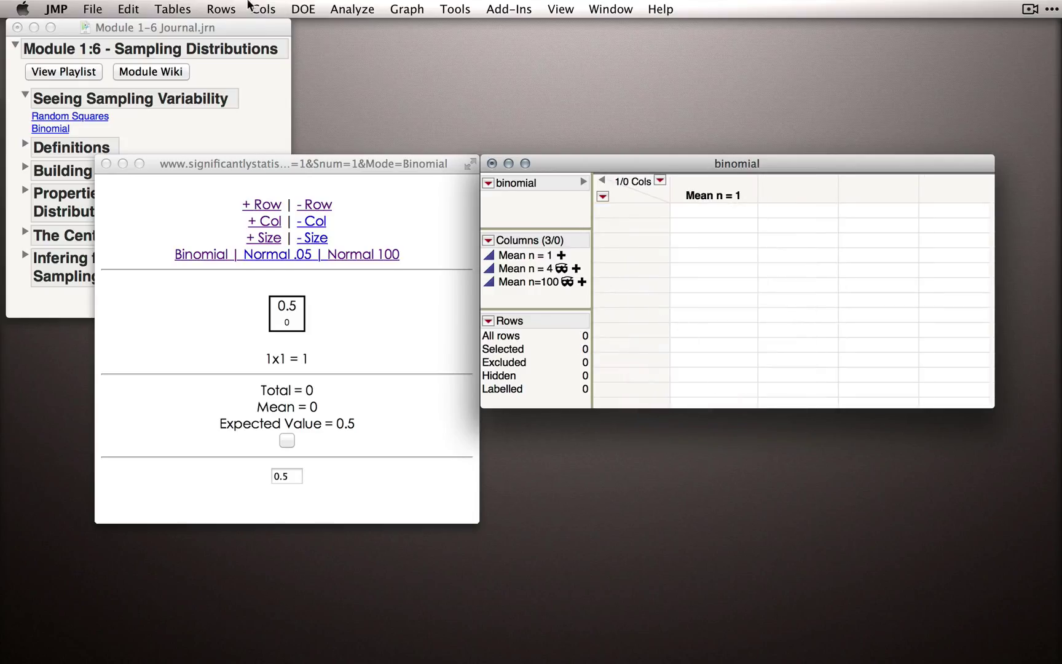
- Add 100,000 new rows to the binomial table with Add Rows
left_click(221, 9)
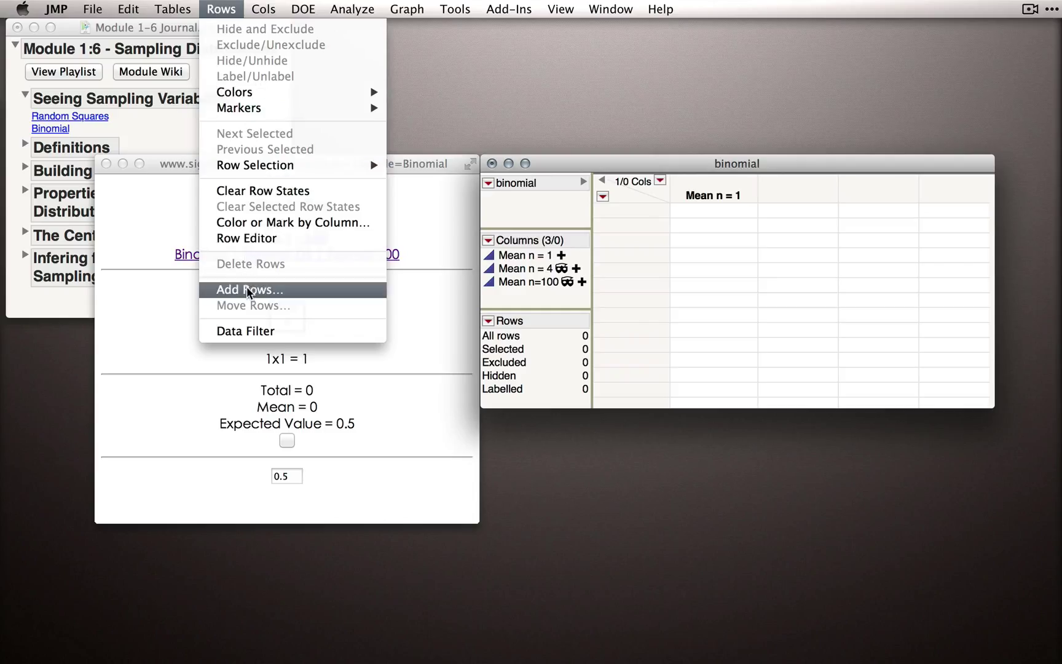
left_click(266, 287)
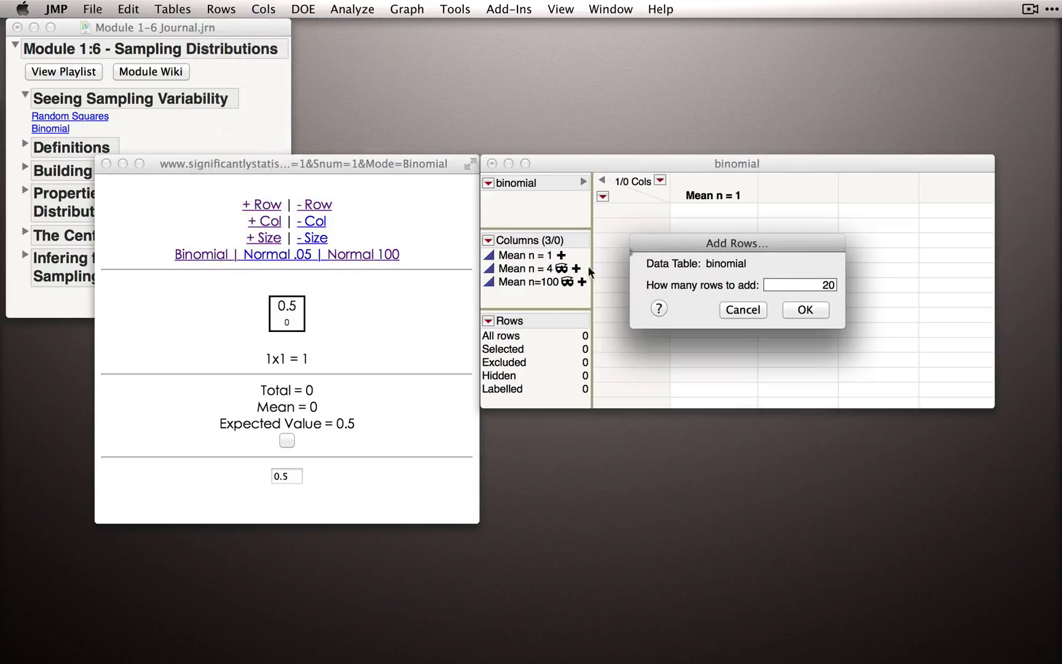
double_click(829, 284)
type("100000")
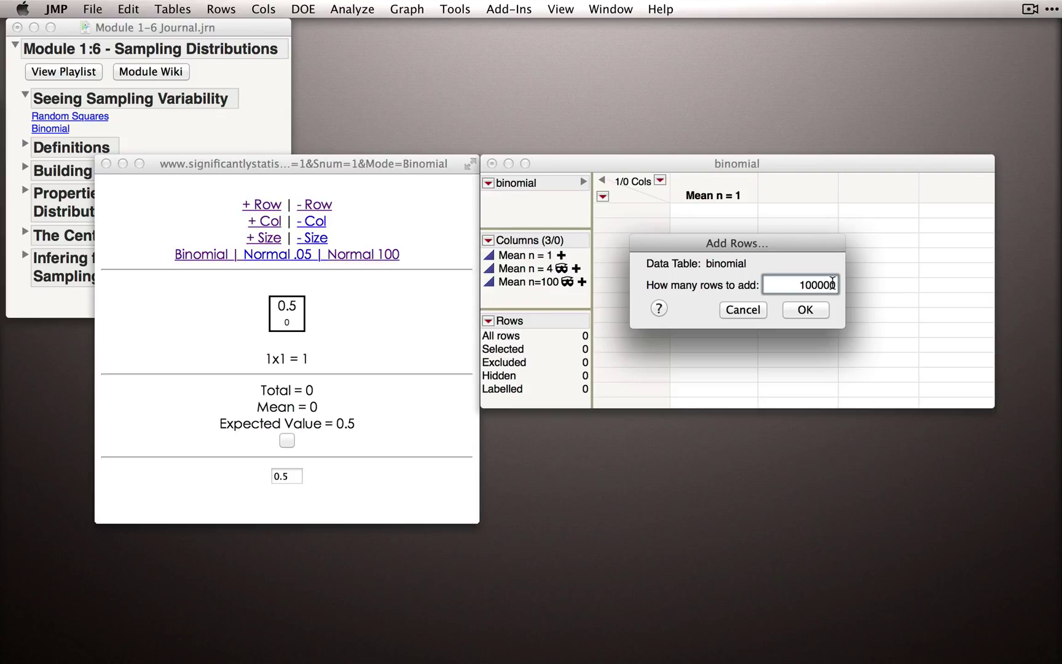
left_click(312, 444)
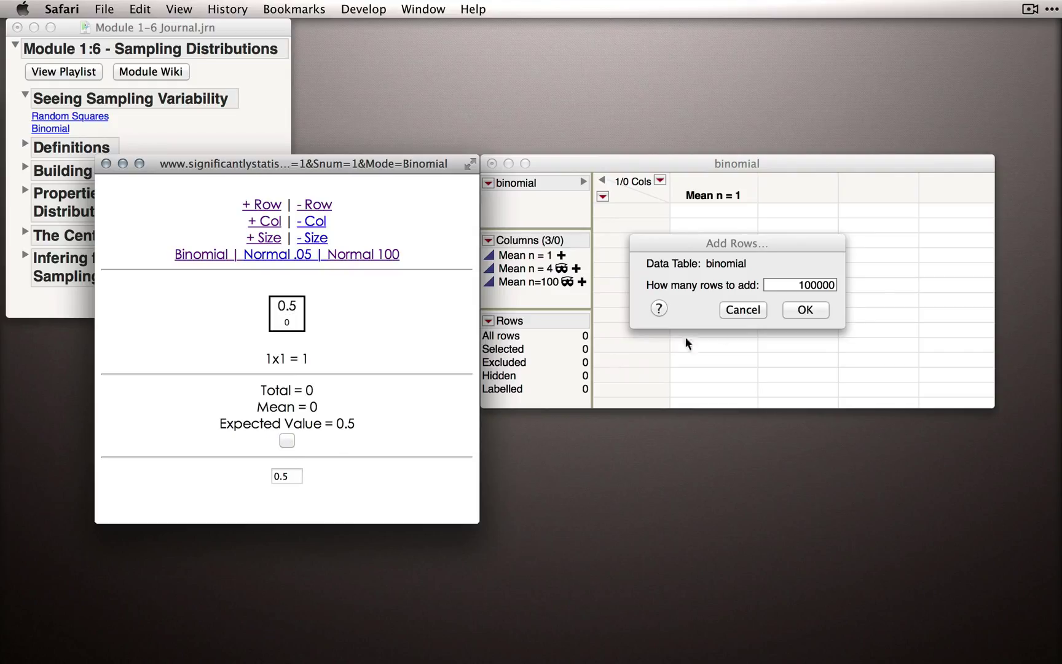
left_click(776, 238)
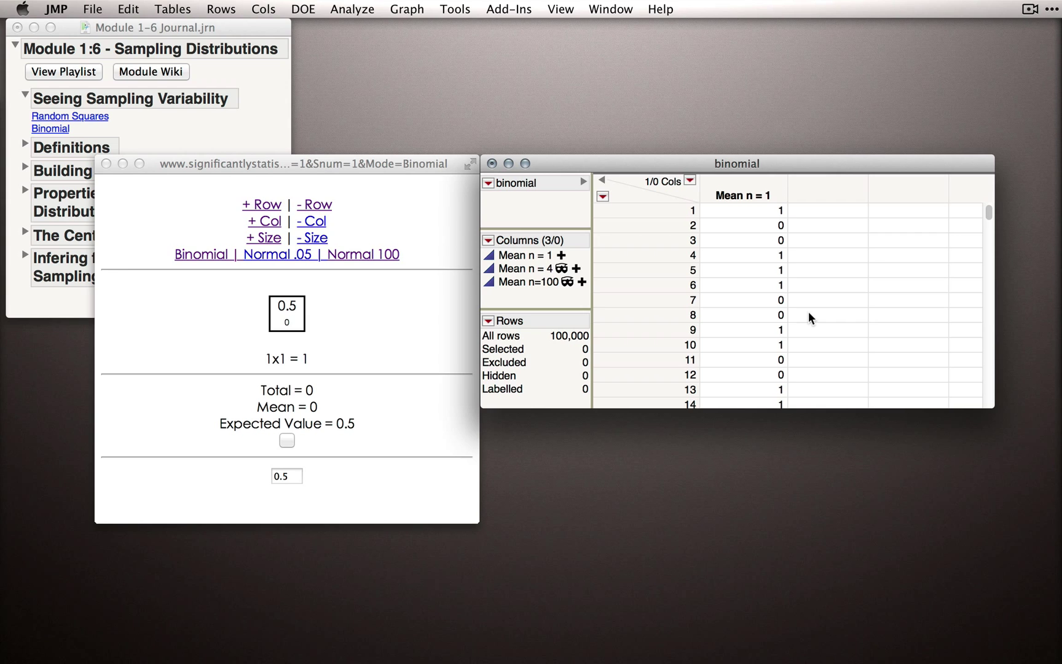
mouse_move(990, 214)
left_mouse_down()
mouse_move(948, 337)
mouse_move(945, 409)
mouse_move(991, 301)
mouse_move(1001, 205)
left_mouse_up()
- Run a Distribution analysis with Mean n = 1 as the Y column
left_click(355, 10)
left_click(355, 26)
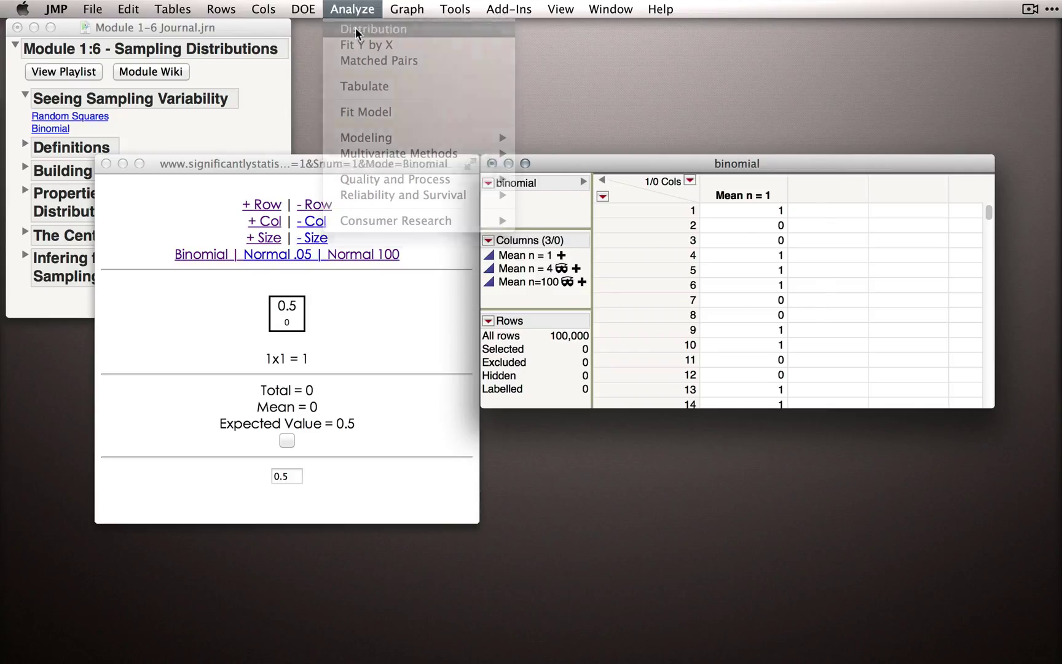
left_click(356, 209)
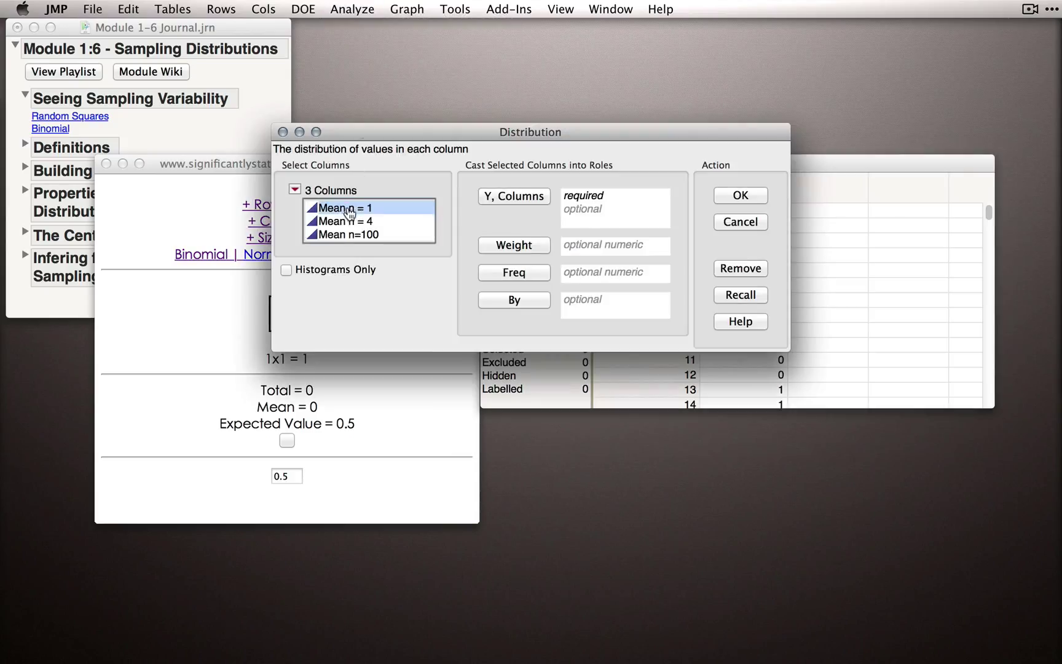
left_click(509, 197)
left_click(732, 197)
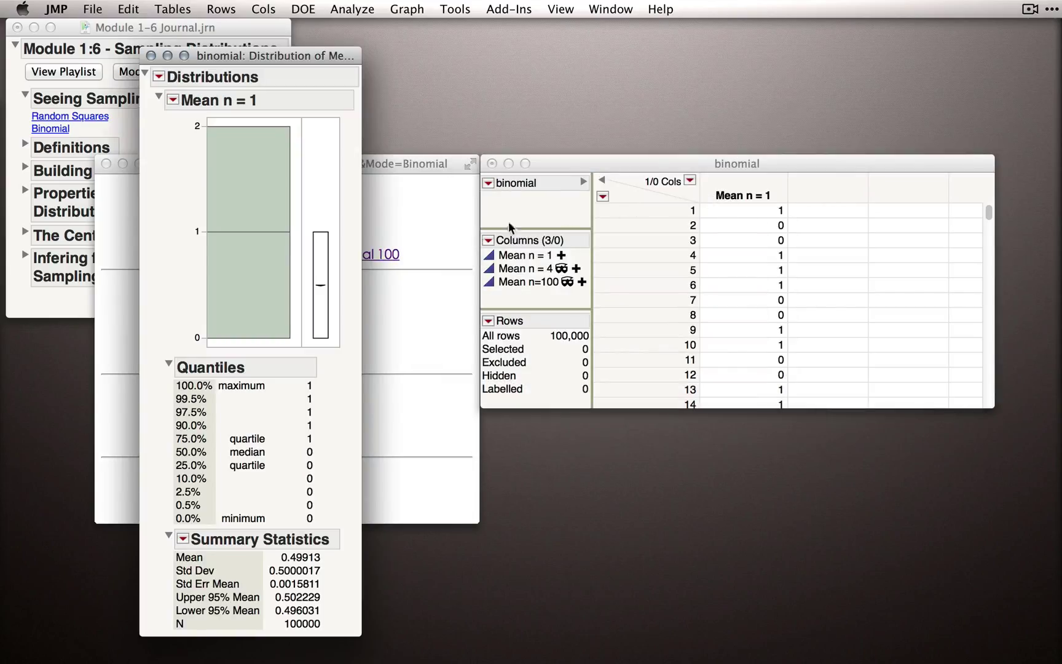
- Collapse the Quantiles and Summary Statistics sections and move the report toward the screen centre
left_click(169, 363)
left_click(167, 387)
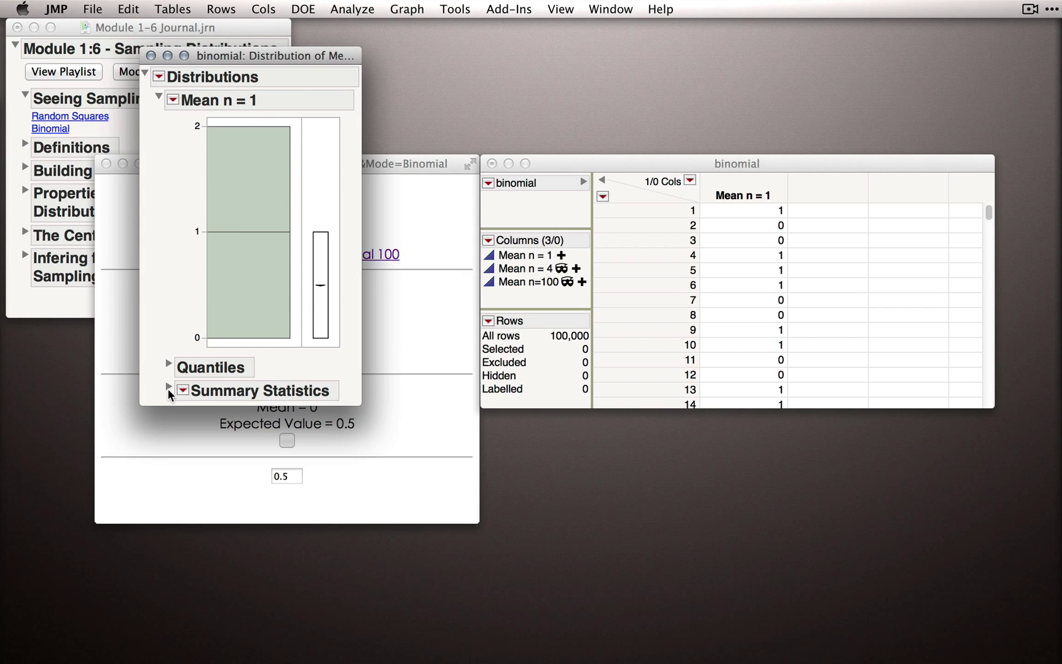
left_click_drag(304, 61, 584, 53)
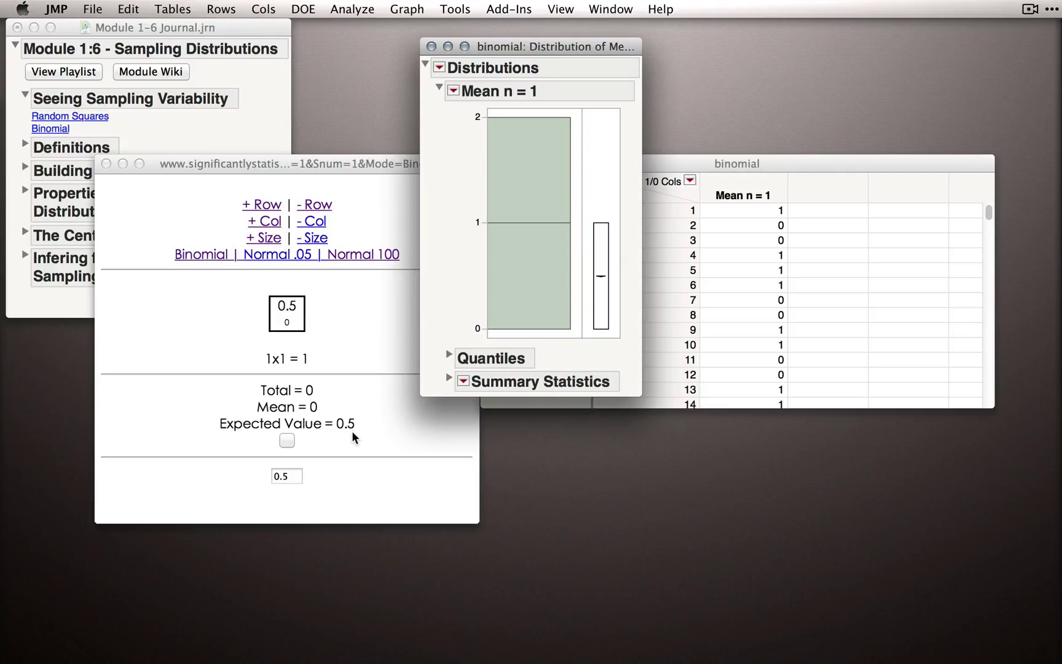
- Select the 1 and 0 histogram bars in turn, ending with all 0 flips selected
left_click(517, 180)
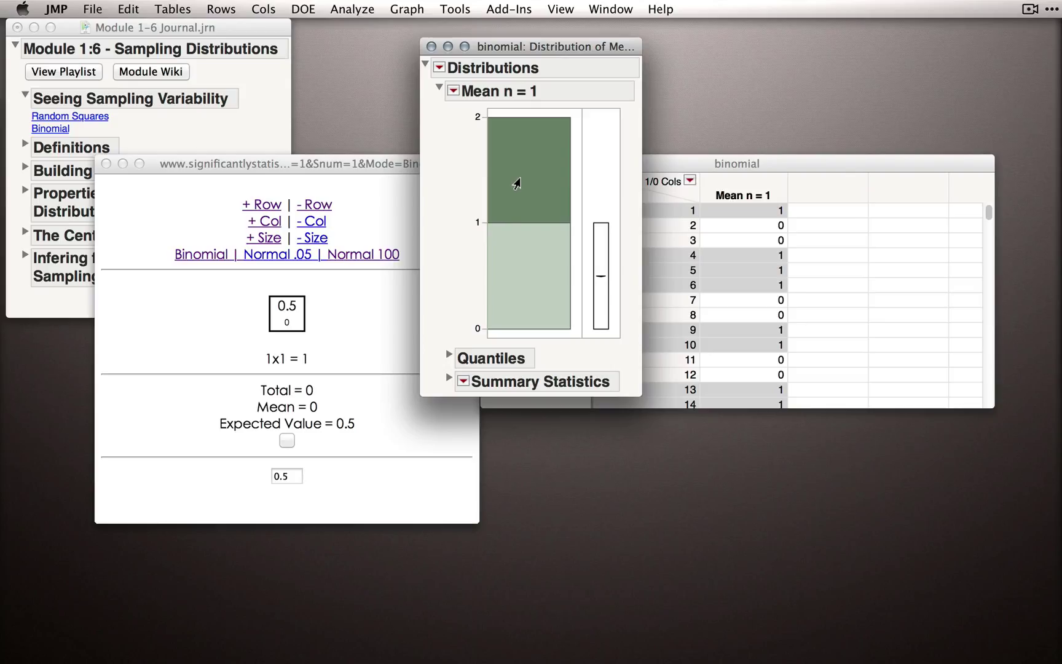
left_click(526, 268)
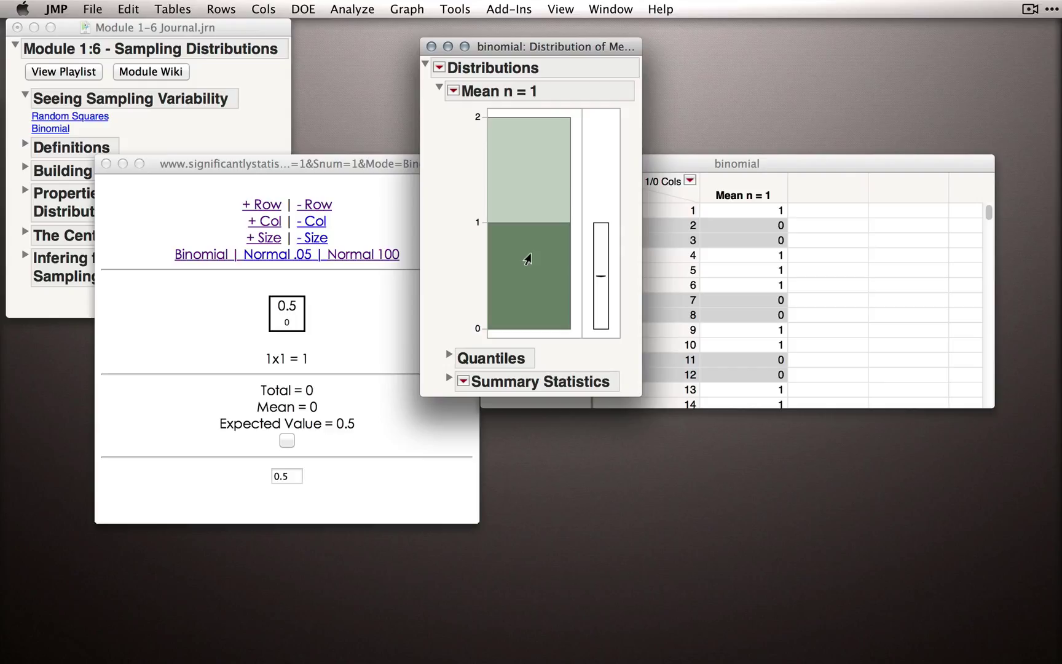
left_click(535, 191)
left_click(530, 252)
- Expand Summary Statistics to show mean 0.49913, Std Dev 0.5000017 and N 100000
left_click(448, 377)
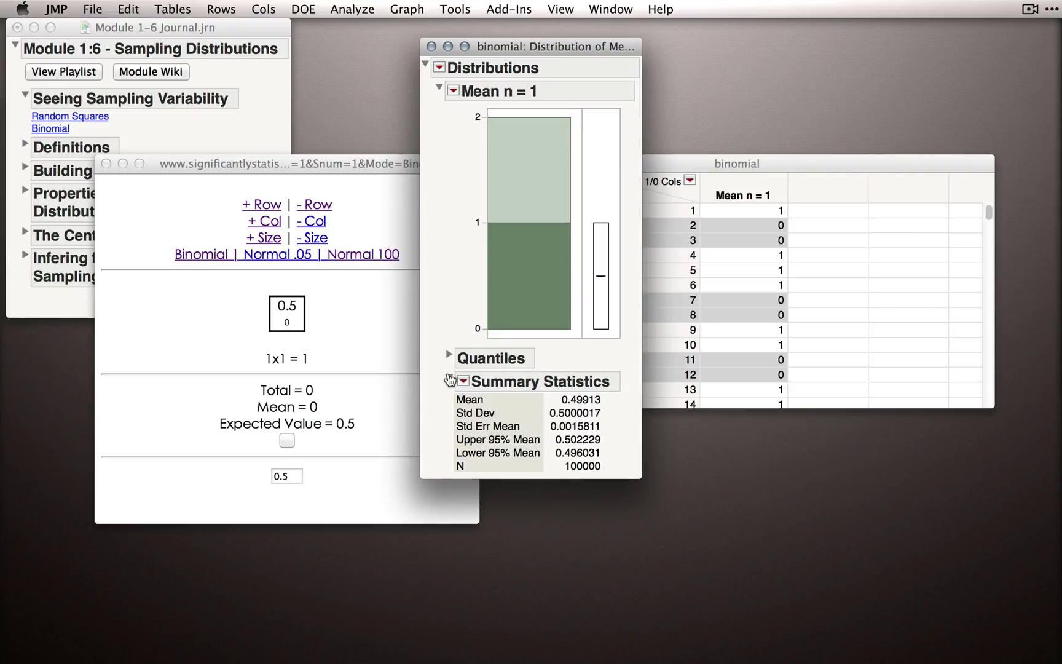